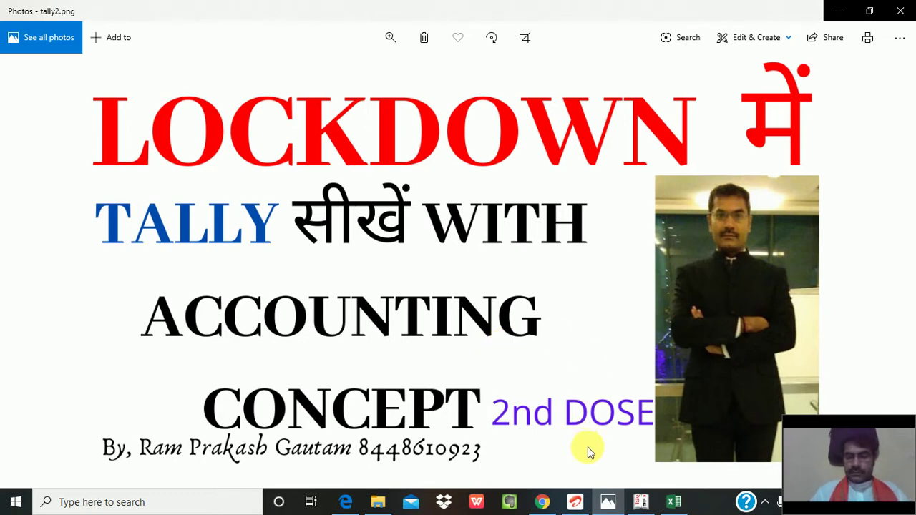
Step: Switch to Tally.ERP 9, review the vouchers listed in the Day Book, and return to the Gateway of Tally
{"action": "left_click", "coordinate": [641, 502]}
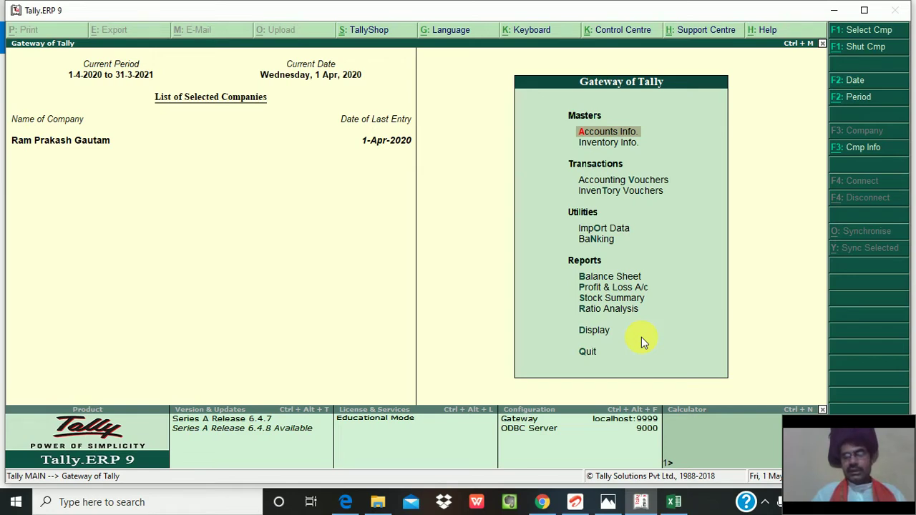
{"action": "key", "text": "d"}
{"action": "key", "text": "y"}
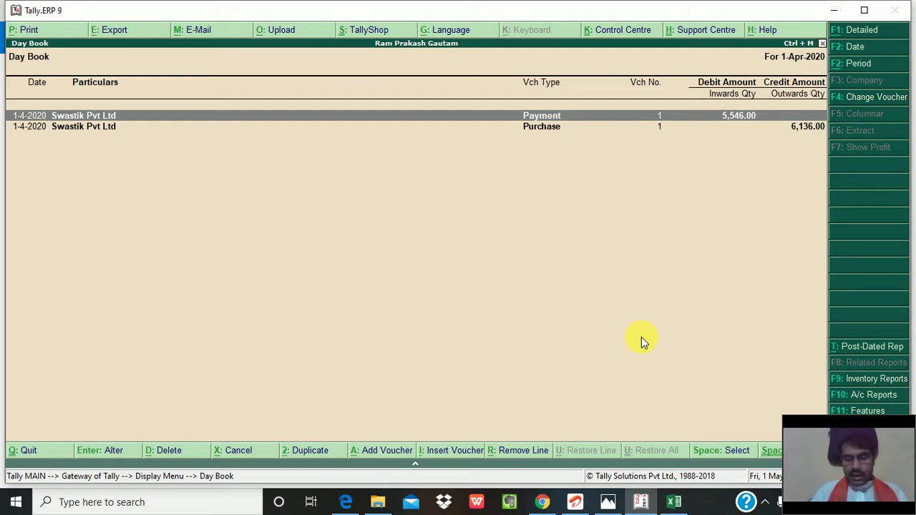
{"action": "key", "text": "Down"}
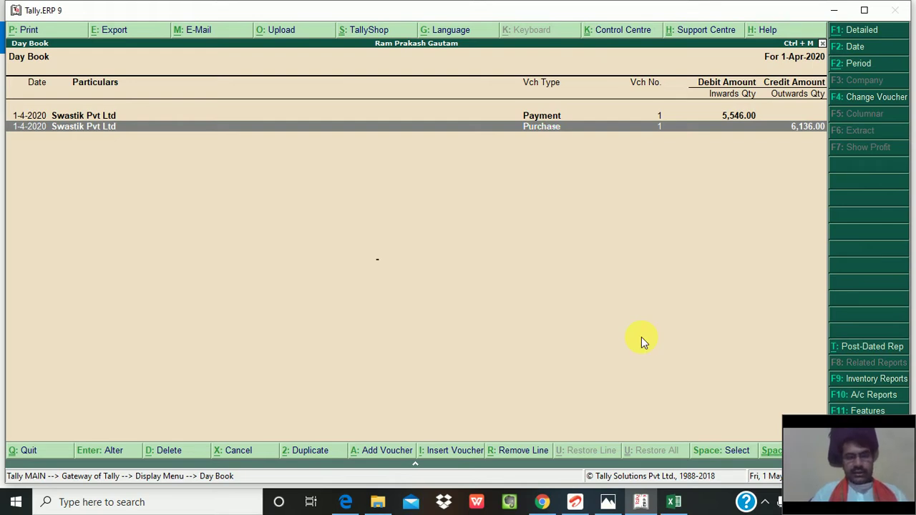
{"action": "key", "text": "F4"}
{"action": "key", "text": "Escape"}
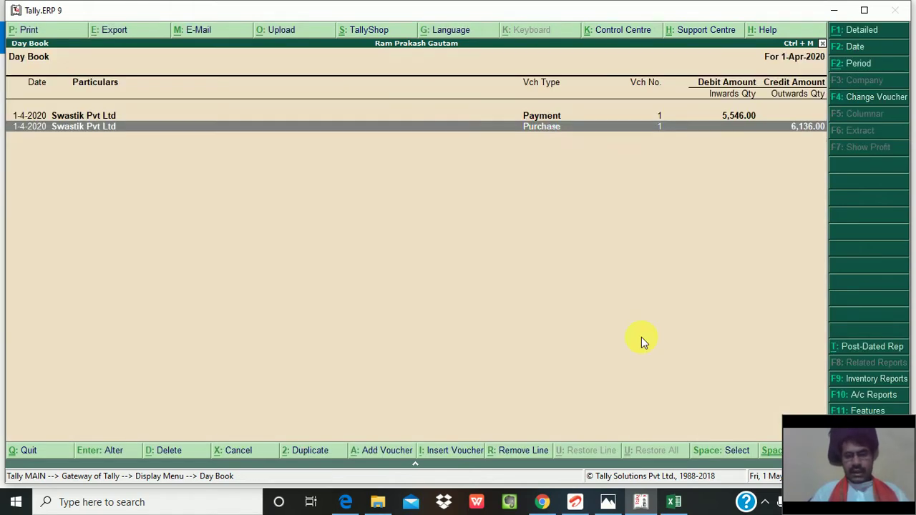
{"action": "key", "text": "Escape"}
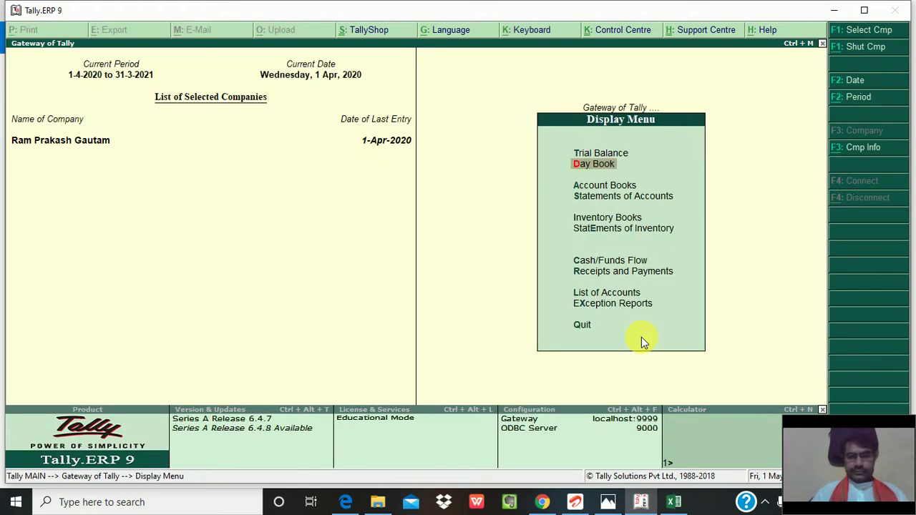
{"action": "key", "text": "Escape"}
{"action": "key", "text": "Escape"}
{"action": "key", "text": "n"}
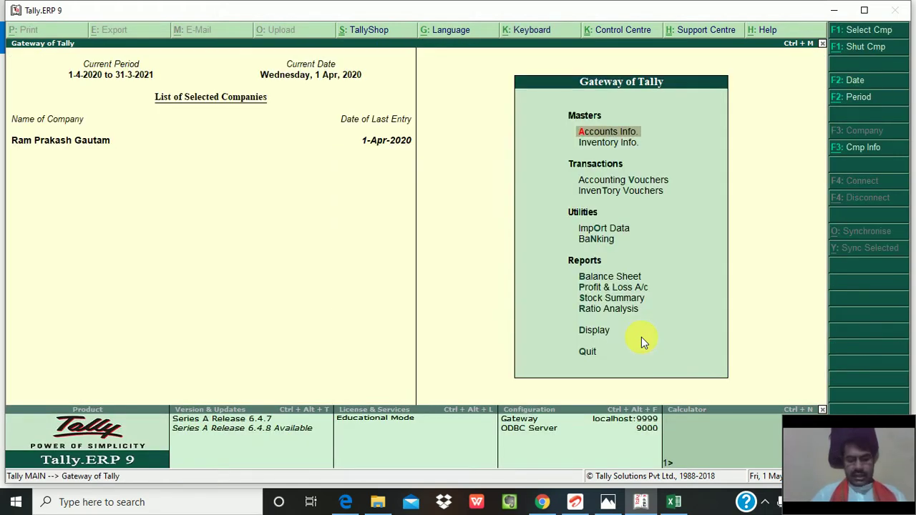
Step: Display the ledger vouchers of Swastik Pvt Ltd from the account books
{"action": "key", "text": "d"}
{"action": "key", "text": "a"}
{"action": "type", "text": "l"}
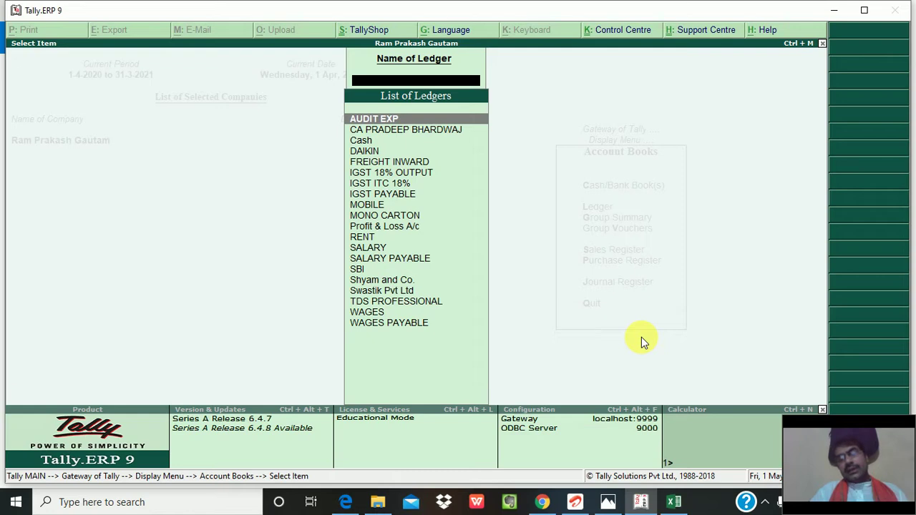
{"action": "type", "text": "Sw"}
{"action": "key", "text": "Return"}
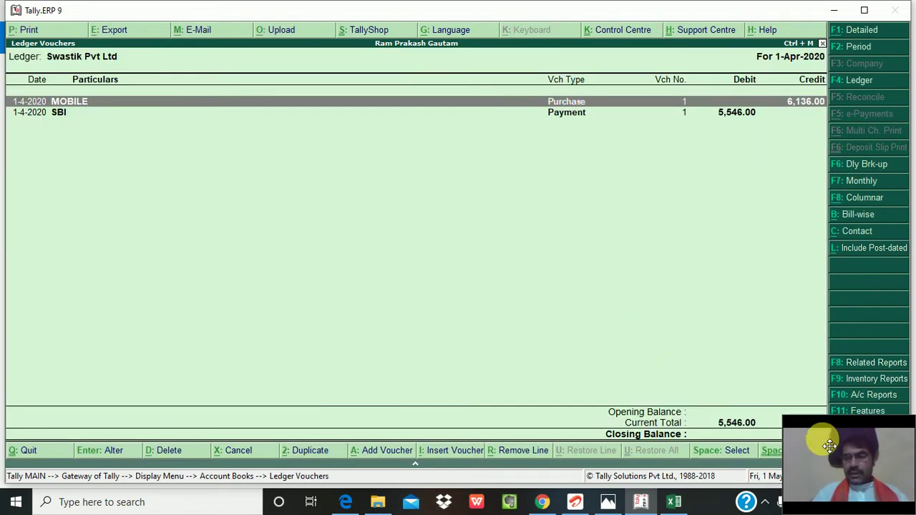
{"action": "left_click_drag", "start_coordinate": [829, 427], "coordinate": [492, 444]}
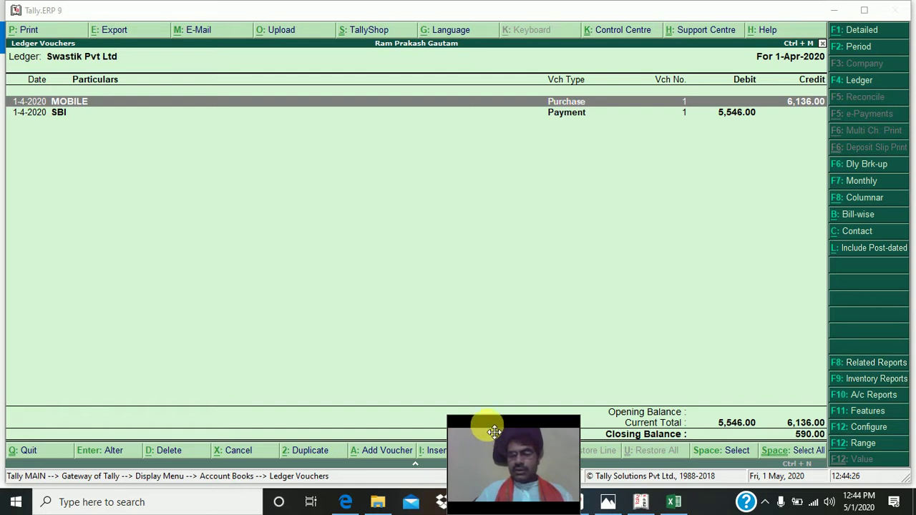
{"action": "left_click_drag", "start_coordinate": [484, 423], "coordinate": [868, 7]}
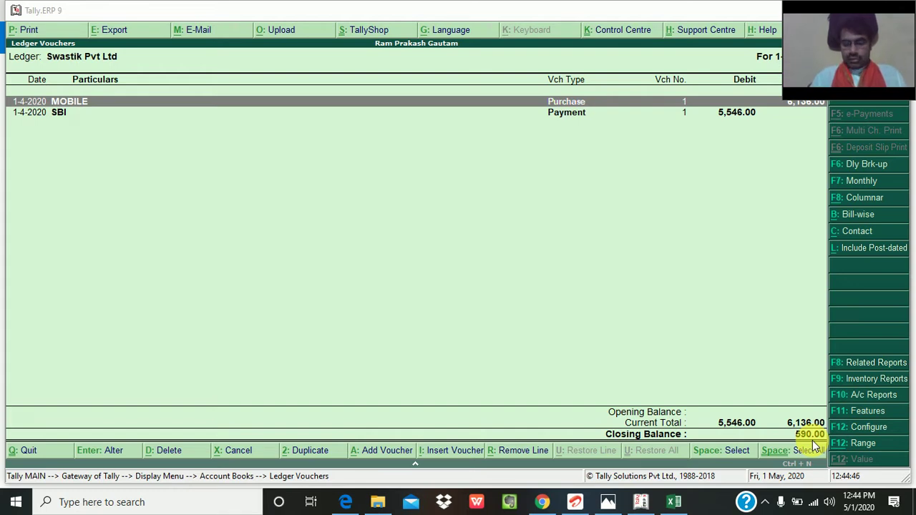
Step: Examine the MOBILE purchase voucher in the Swastik Pvt Ltd ledger, leaving it without changes
{"action": "double_click", "coordinate": [598, 109]}
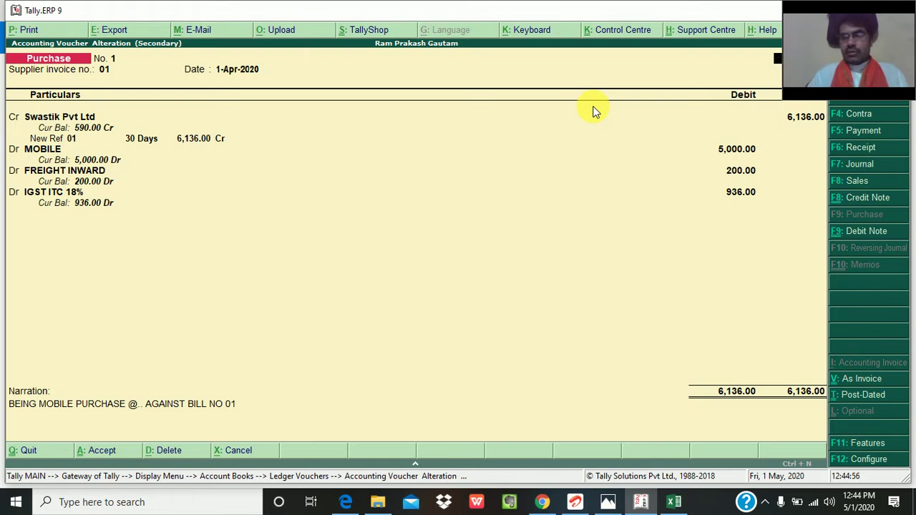
{"action": "key", "text": "Escape"}
{"action": "key", "text": "y"}
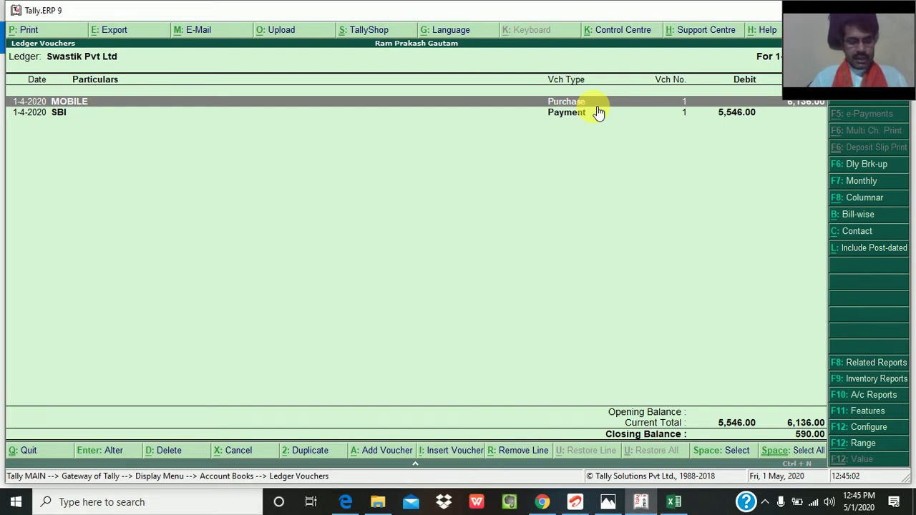
Step: Add a debit note voucher with original invoice number 01 and invoice date 1-Apr-2020
{"action": "key", "text": "alt+a"}
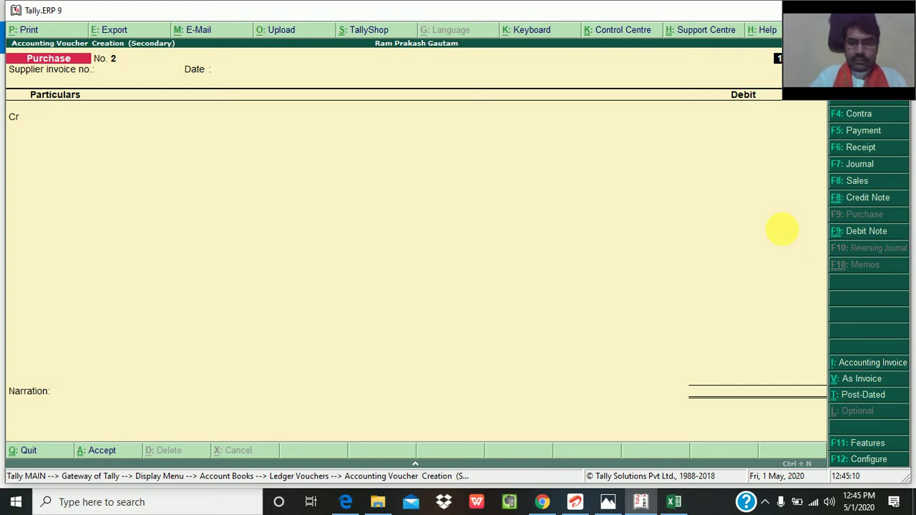
{"action": "key", "text": "ctrl+F8"}
{"action": "key", "text": "ctrl+F9"}
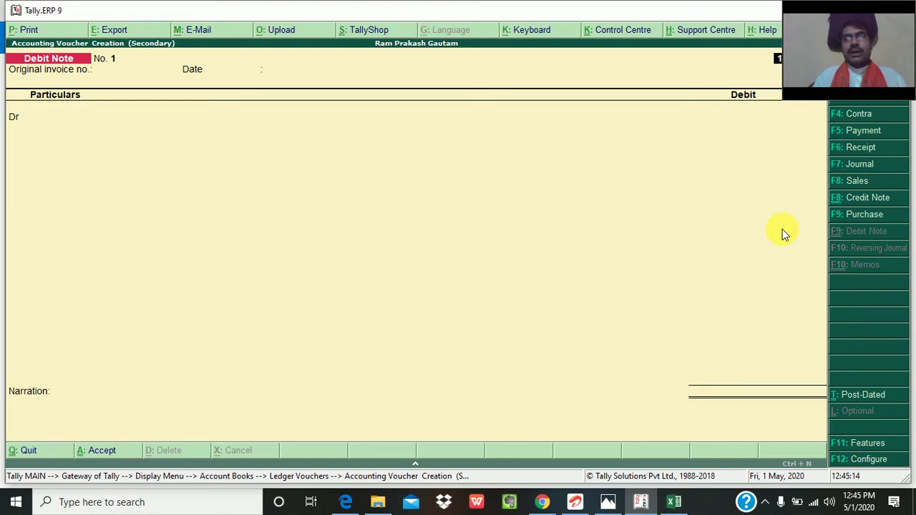
{"action": "key", "text": "Return"}
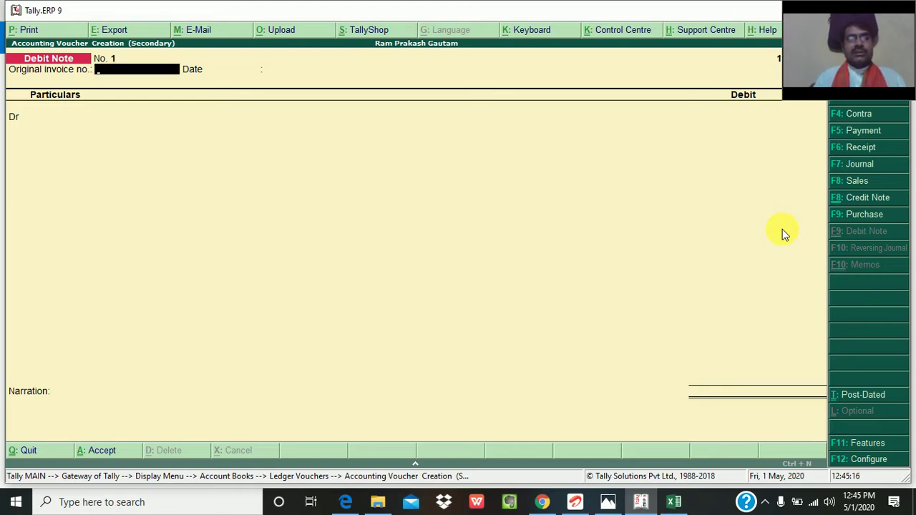
{"action": "type", "text": "01"}
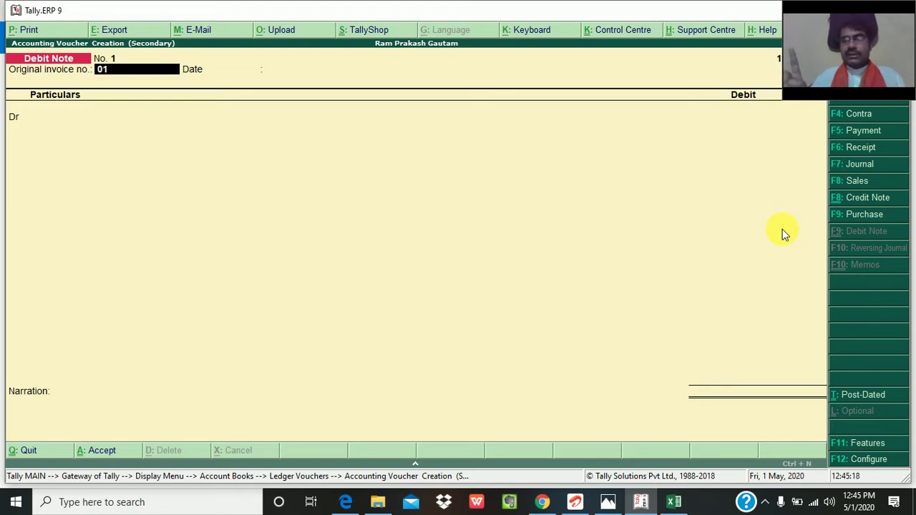
{"action": "key", "text": "Return"}
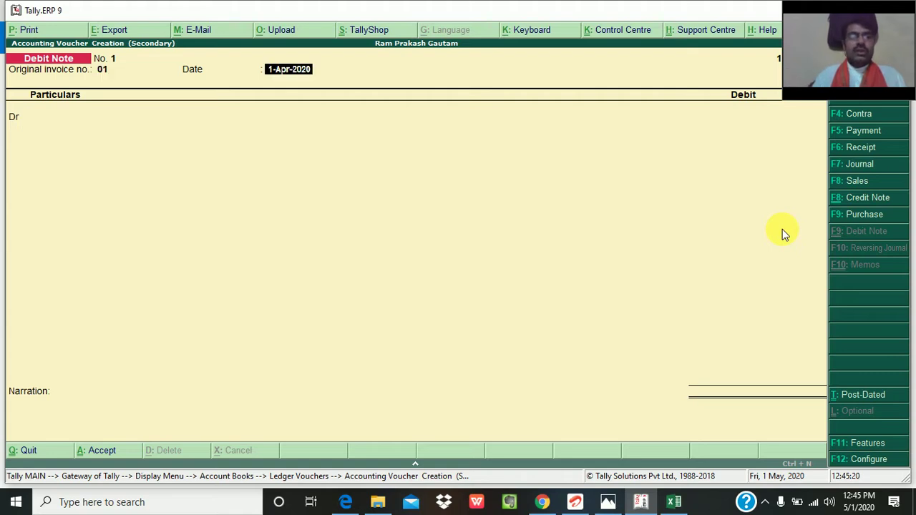
{"action": "key", "text": "Return"}
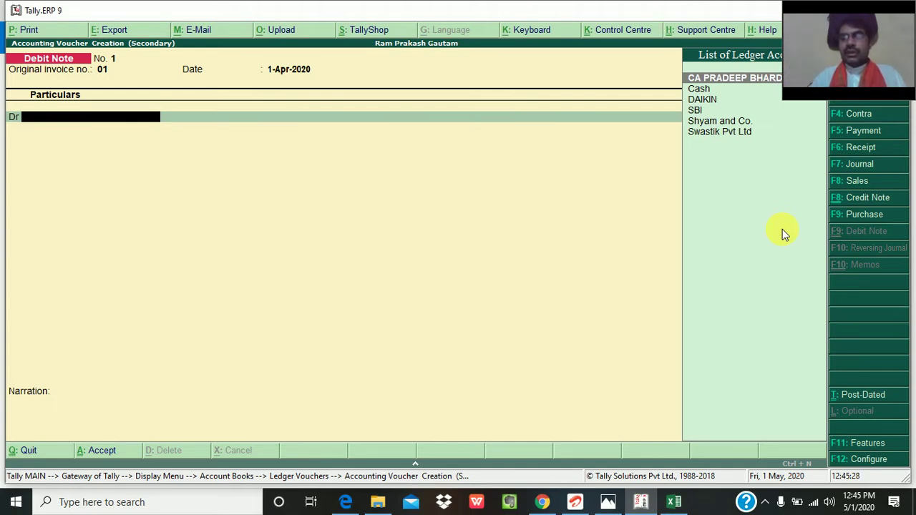
Step: Choose Swastik Pvt Ltd as the debited party and accept its default buyer's details
{"action": "key", "text": "Down"}
{"action": "key", "text": "Down"}
{"action": "key", "text": "Down"}
{"action": "key", "text": "Down"}
{"action": "key", "text": "Down"}
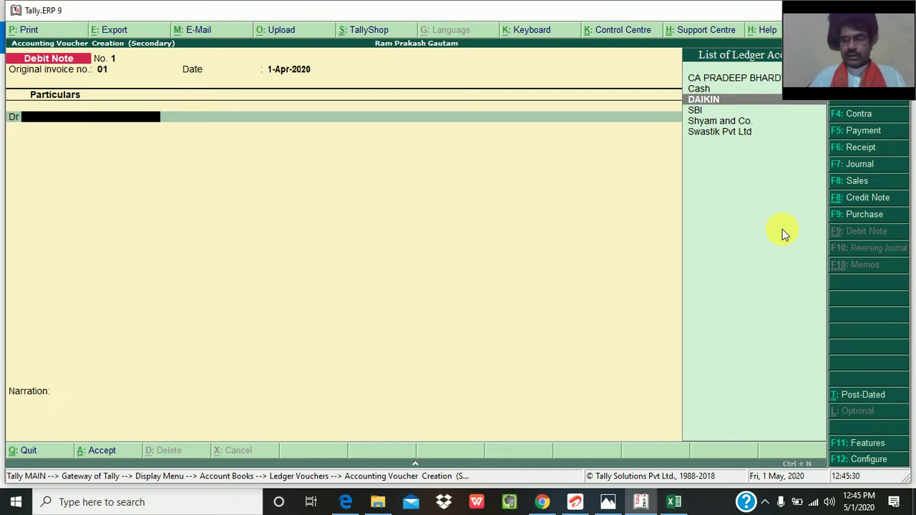
{"action": "key", "text": "Return"}
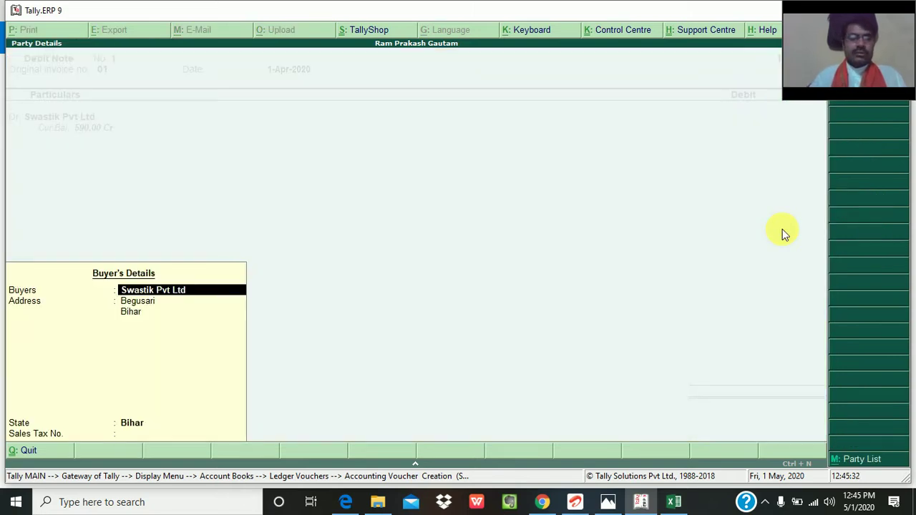
{"action": "key", "text": "Return"}
{"action": "key", "text": "Return"}
{"action": "key", "text": "Return"}
{"action": "key", "text": "Return"}
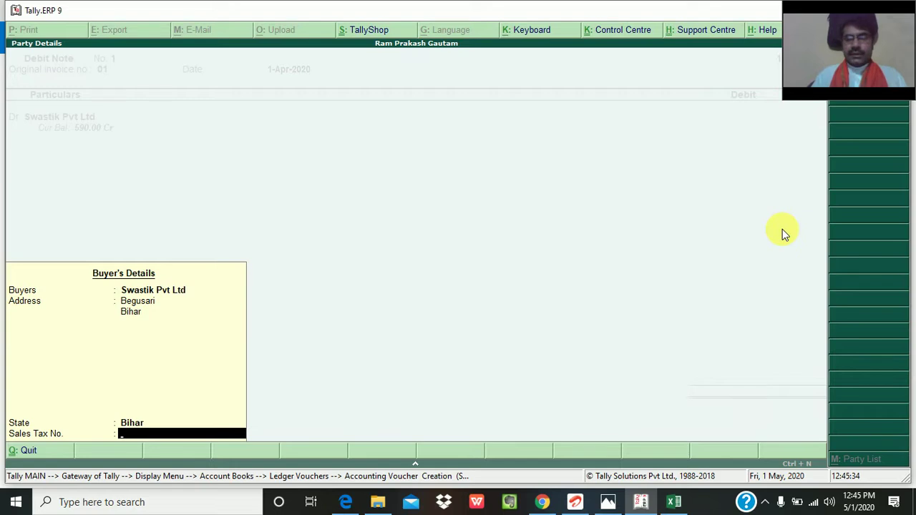
{"action": "key", "text": "Return"}
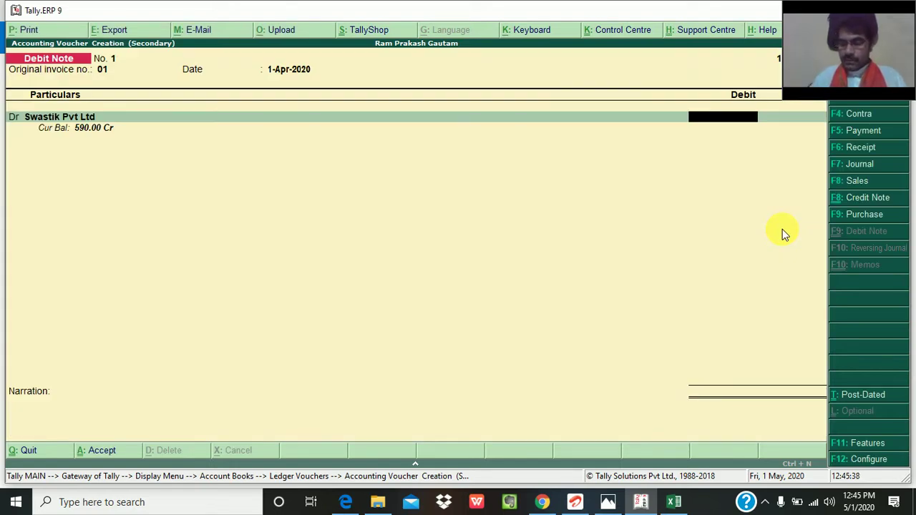
Step: Debit Swastik Pvt Ltd with 590 and allocate the full amount as Agst Ref to pending bill 01
{"action": "type", "text": "500"}
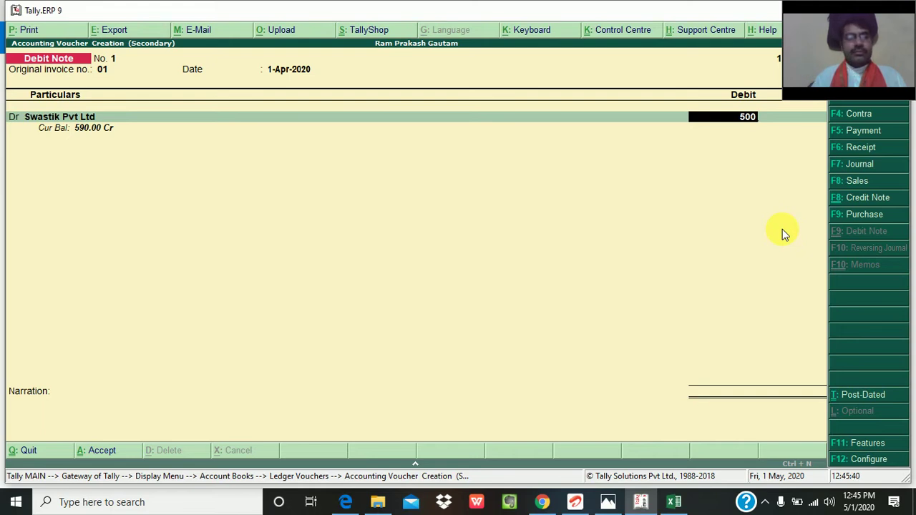
{"action": "key", "text": "BackSpace"}
{"action": "key", "text": "BackSpace"}
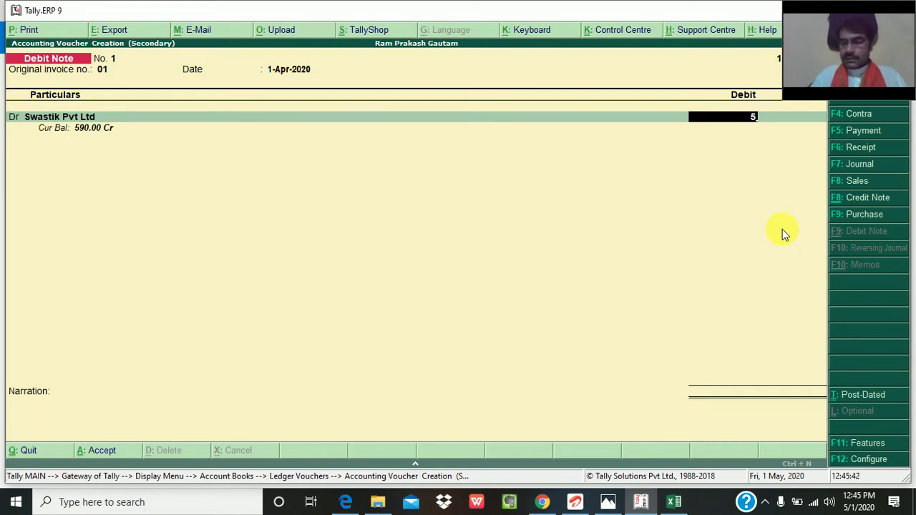
{"action": "type", "text": "90"}
{"action": "key", "text": "Return"}
{"action": "key", "text": "Return"}
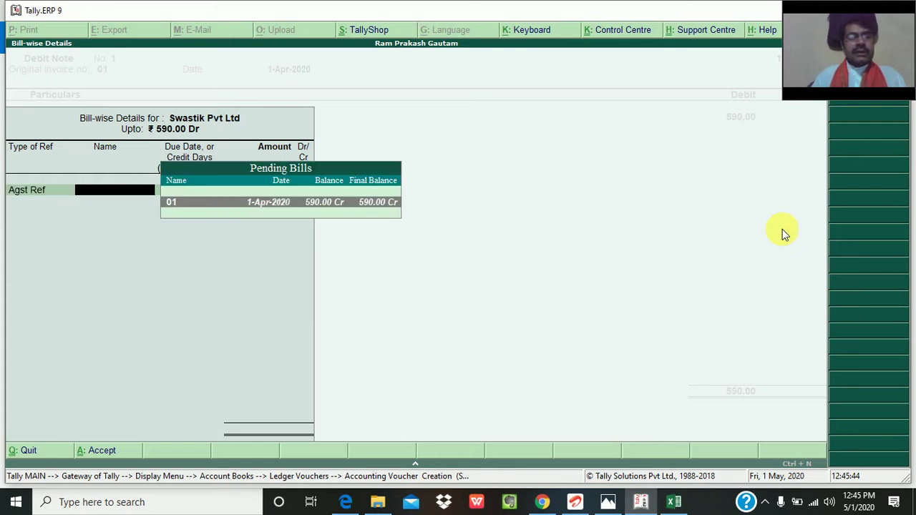
{"action": "key", "text": "Return"}
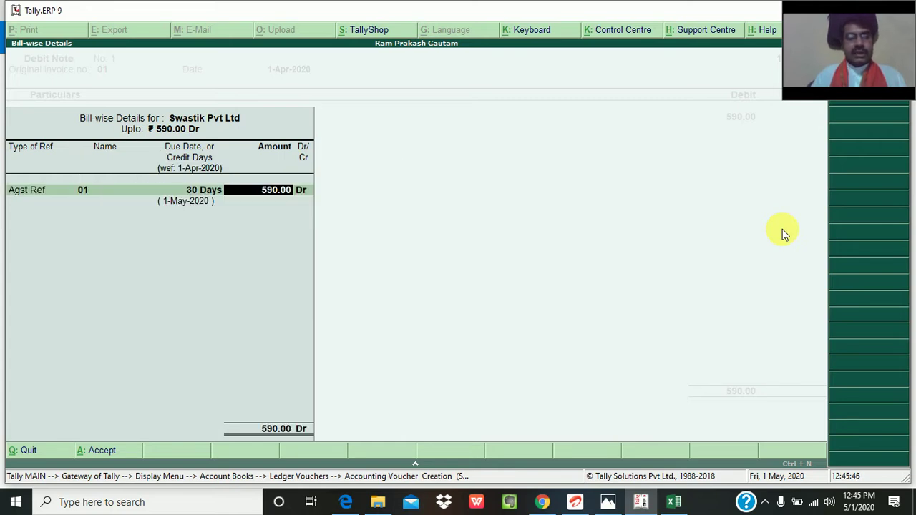
{"action": "key", "text": "Return"}
{"action": "key", "text": "Return"}
{"action": "key", "text": "Return"}
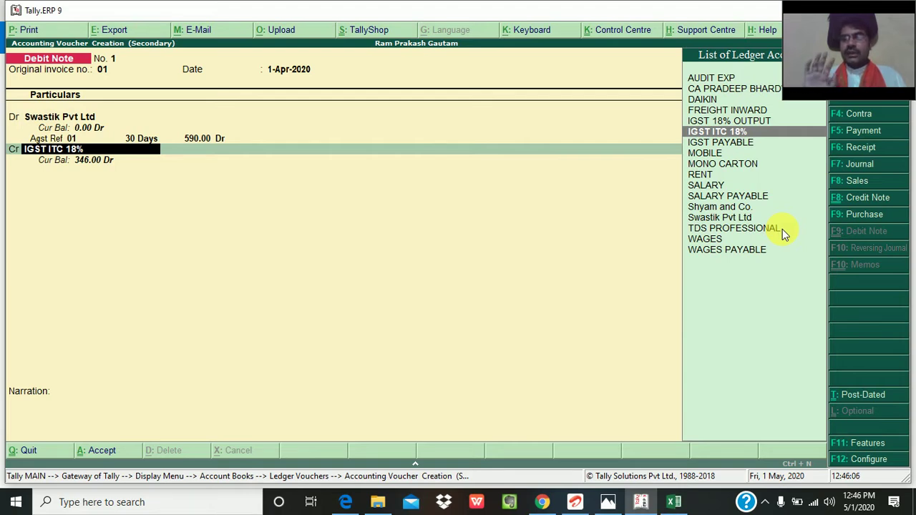
Step: Credit the IGST ITC 18% ledger with 90 and the MOBILE ledger with the remaining 500
{"action": "key", "text": "Return"}
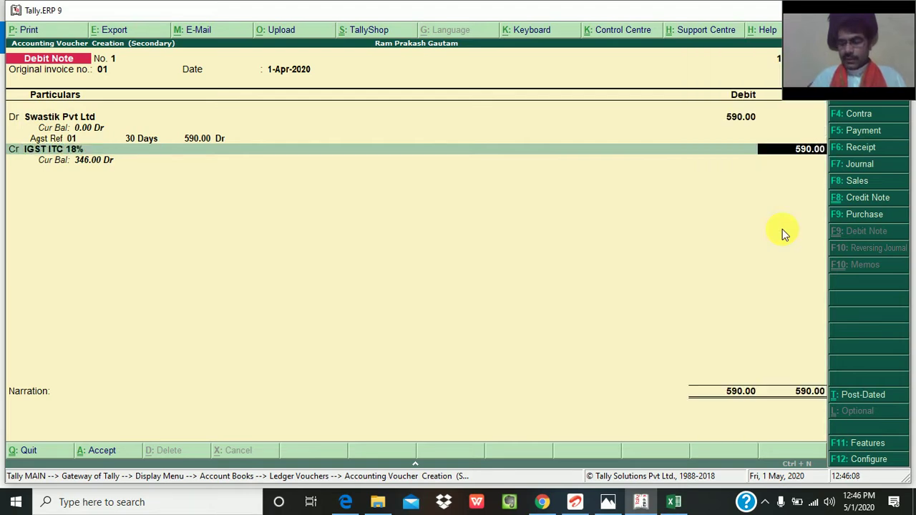
{"action": "type", "text": "90"}
{"action": "key", "text": "Return"}
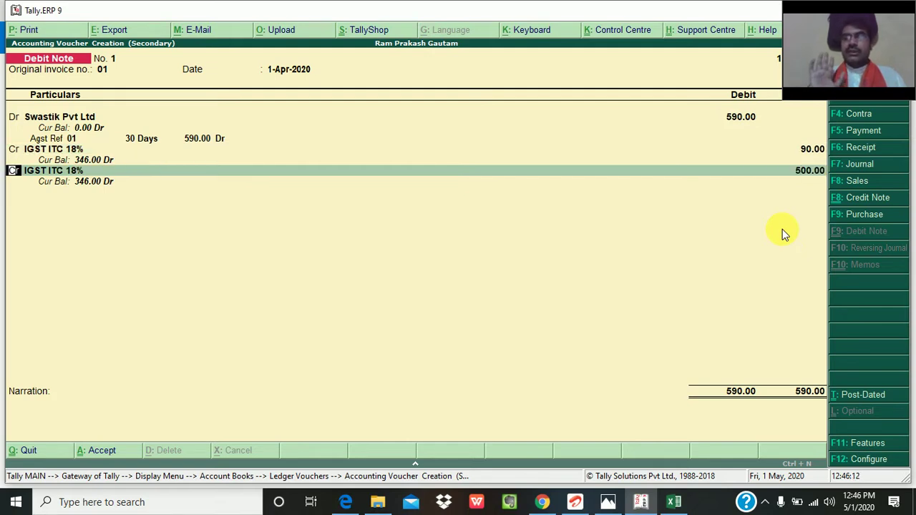
{"action": "key", "text": "Return"}
{"action": "type", "text": "M"}
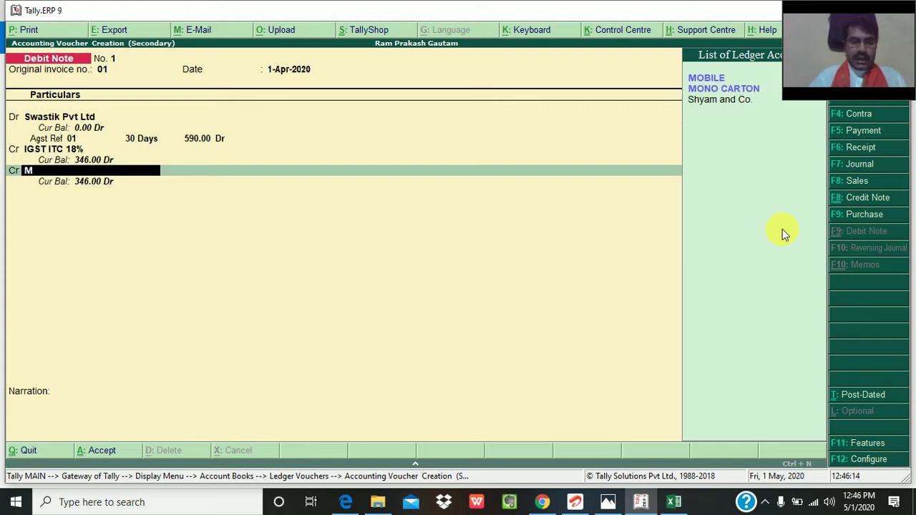
{"action": "type", "text": "obi"}
{"action": "key", "text": "Return"}
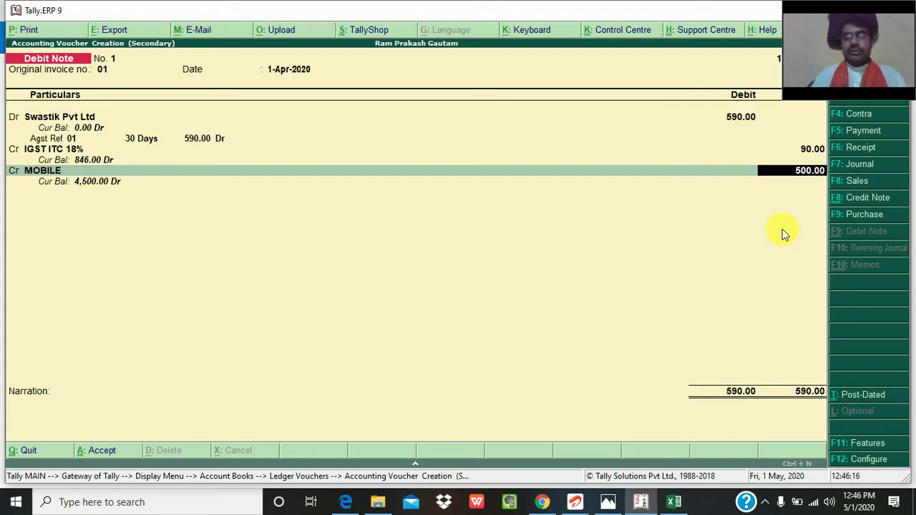
{"action": "key", "text": "Return"}
Step: Enter the narration "being material" and save the debit note voucher
{"action": "type", "text": "b"}
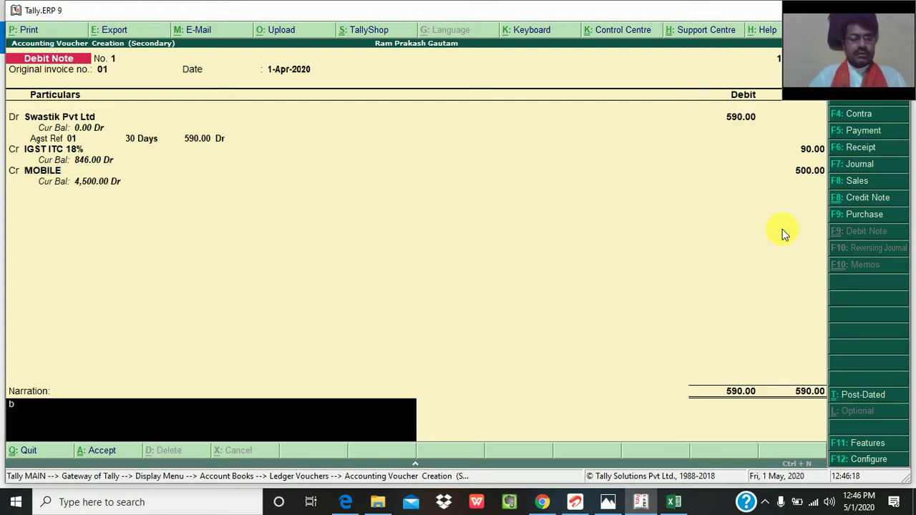
{"action": "type", "text": "eing mat"}
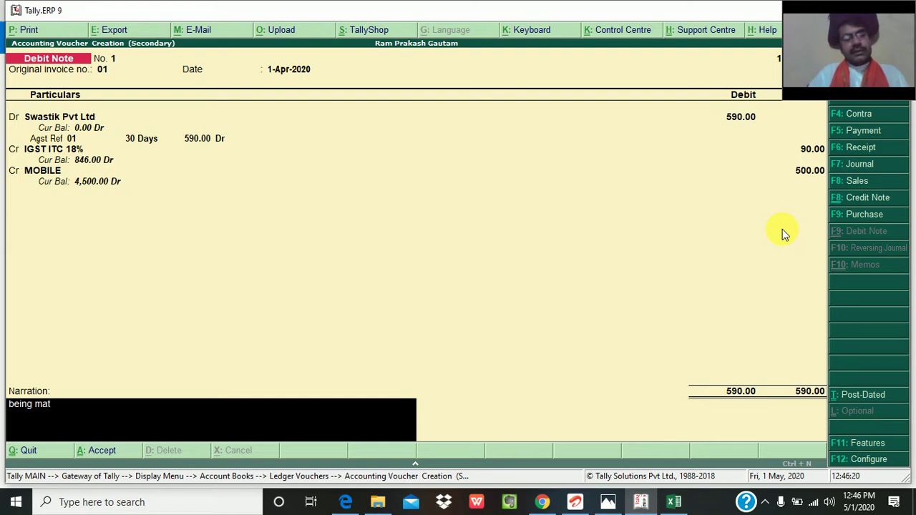
{"action": "type", "text": "erial"}
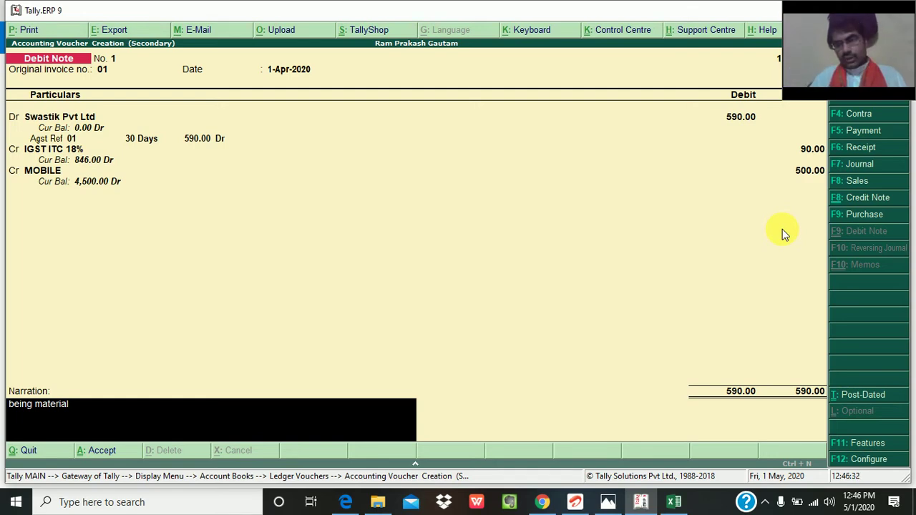
{"action": "key", "text": "Return"}
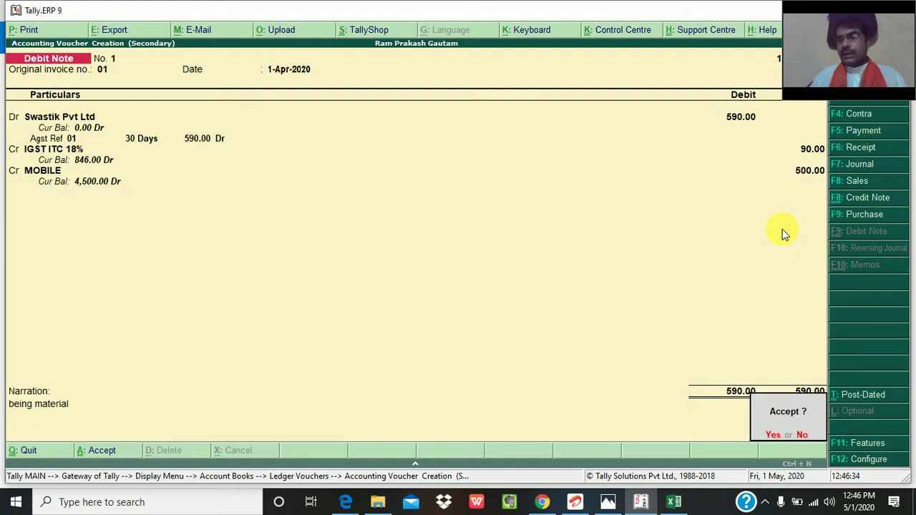
{"action": "key", "text": "Return"}
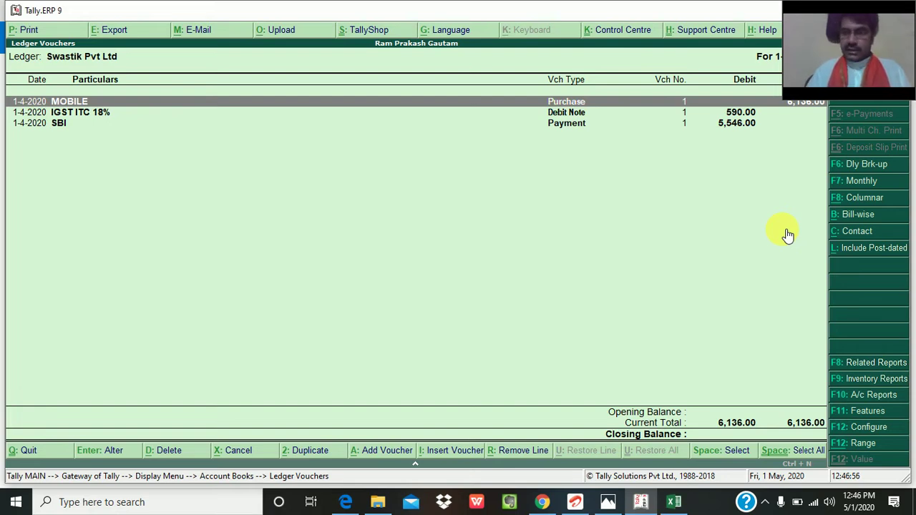
Step: Leave the Swastik Pvt Ltd ledger report, return to the Gateway of Tally and open Accounting Vouchers
{"action": "key", "text": "Escape"}
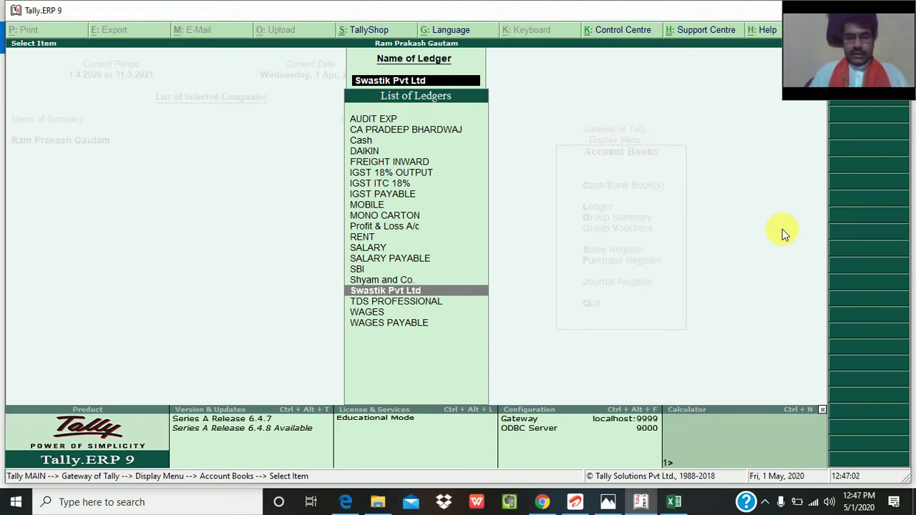
{"action": "key", "text": "Escape"}
{"action": "key", "text": "Escape"}
{"action": "key", "text": "Escape"}
{"action": "key", "text": "Escape"}
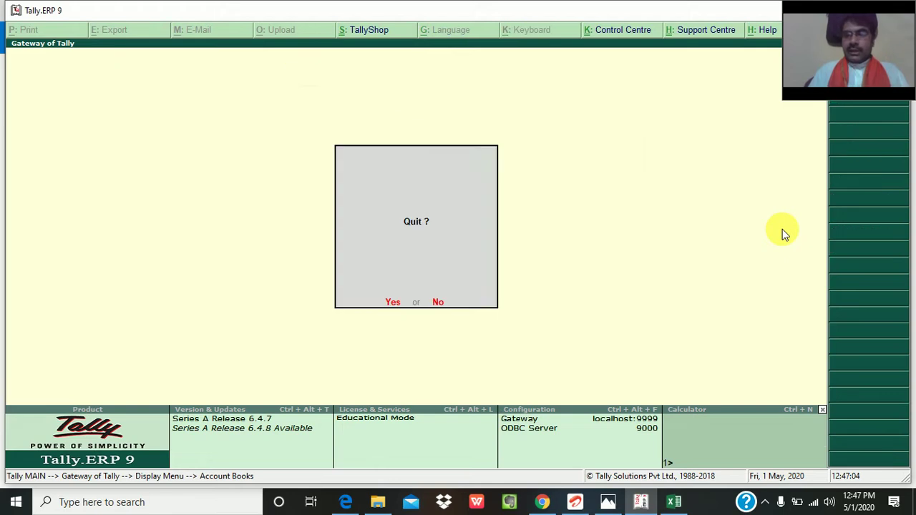
{"action": "key", "text": "Escape"}
{"action": "key", "text": "Down"}
{"action": "key", "text": "Down"}
{"action": "key", "text": "Down"}
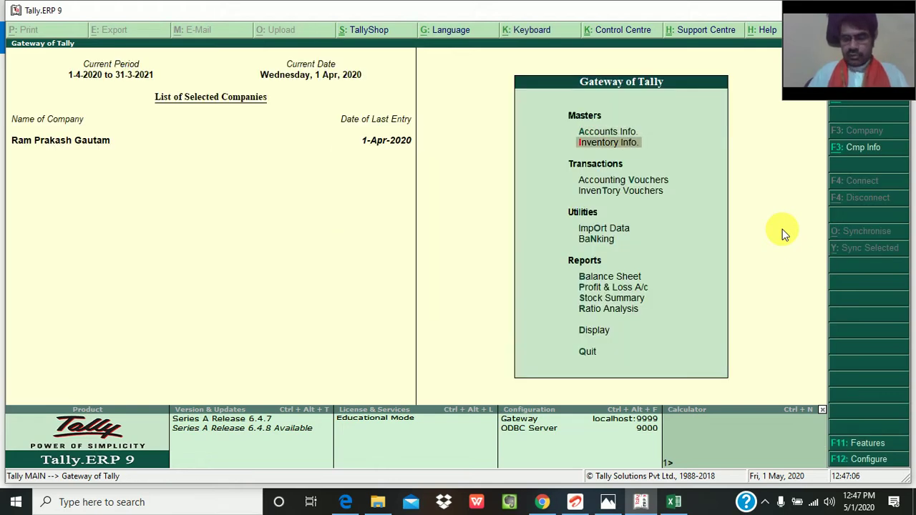
{"action": "key", "text": "Up"}
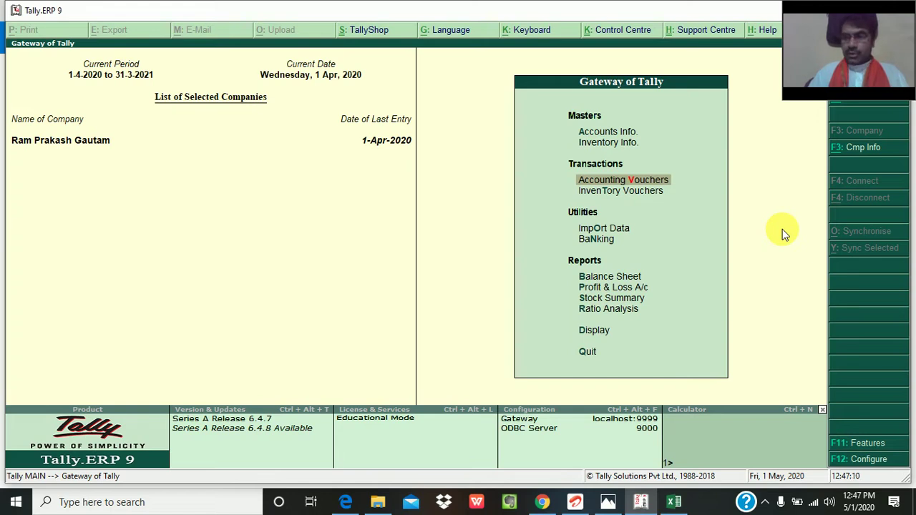
{"action": "key", "text": "Return"}
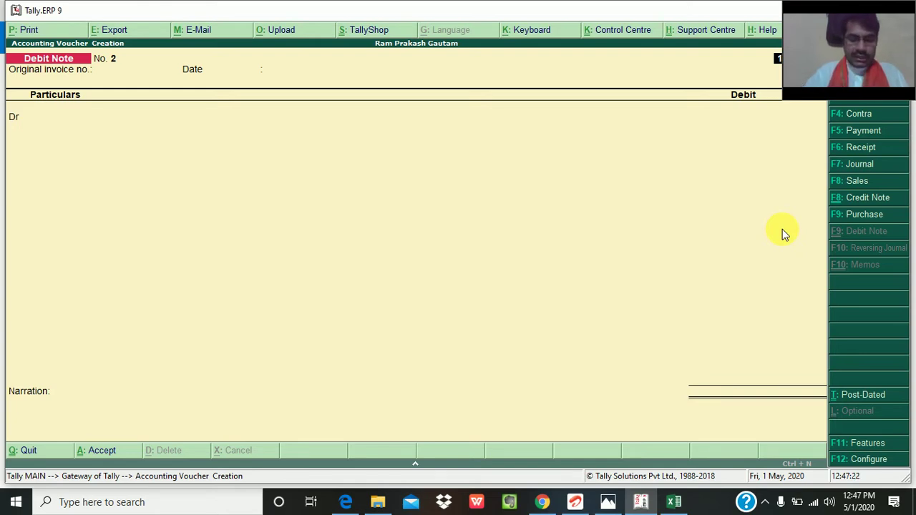
Step: Start a sales voucher in voucher mode instead of item invoice mode, with reference number 1
{"action": "key", "text": "F6"}
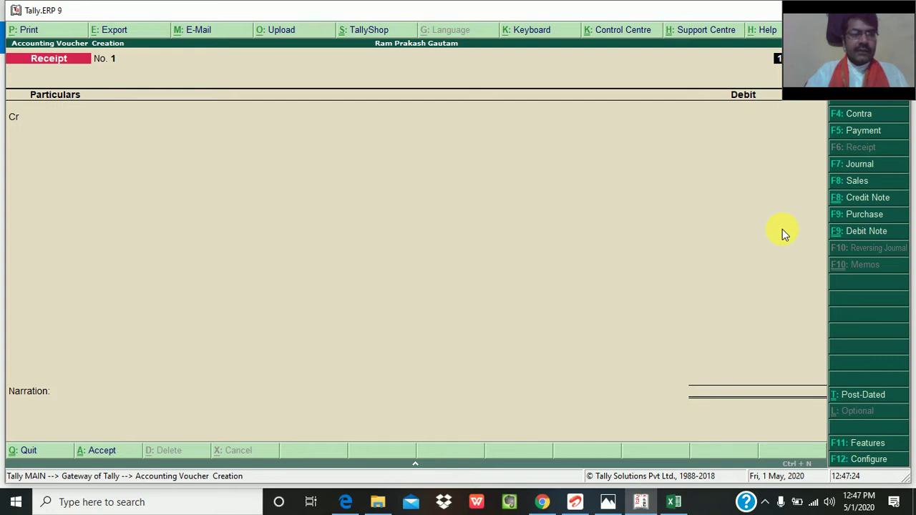
{"action": "key", "text": "F7"}
{"action": "key", "text": "F8"}
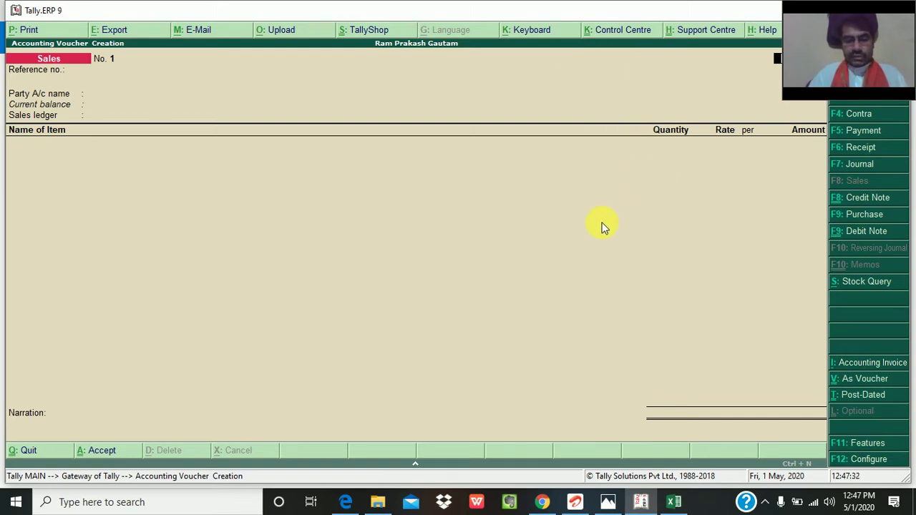
{"action": "key", "text": "ctrl+v"}
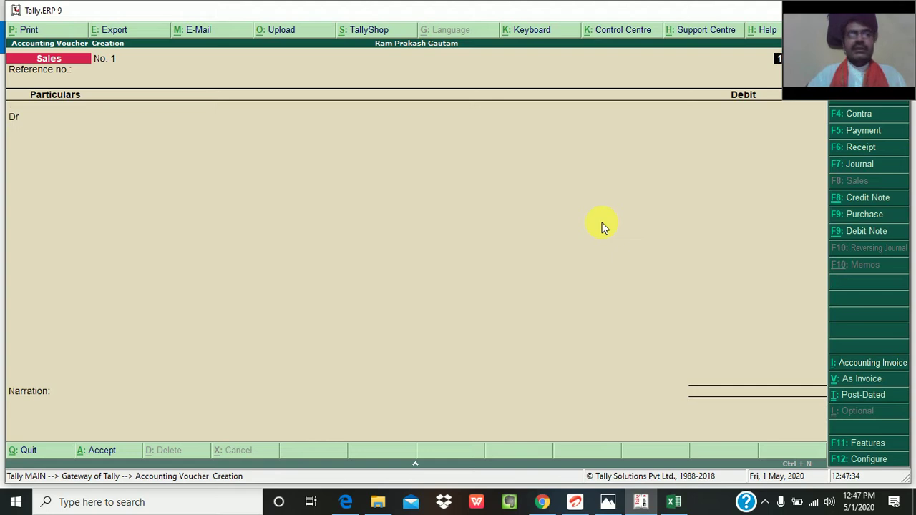
{"action": "key", "text": "Return"}
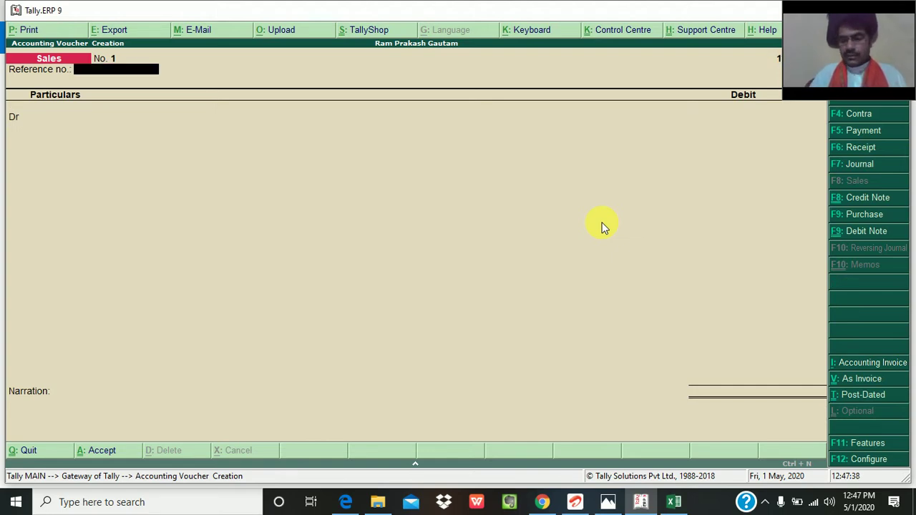
{"action": "type", "text": "1"}
{"action": "key", "text": "Return"}
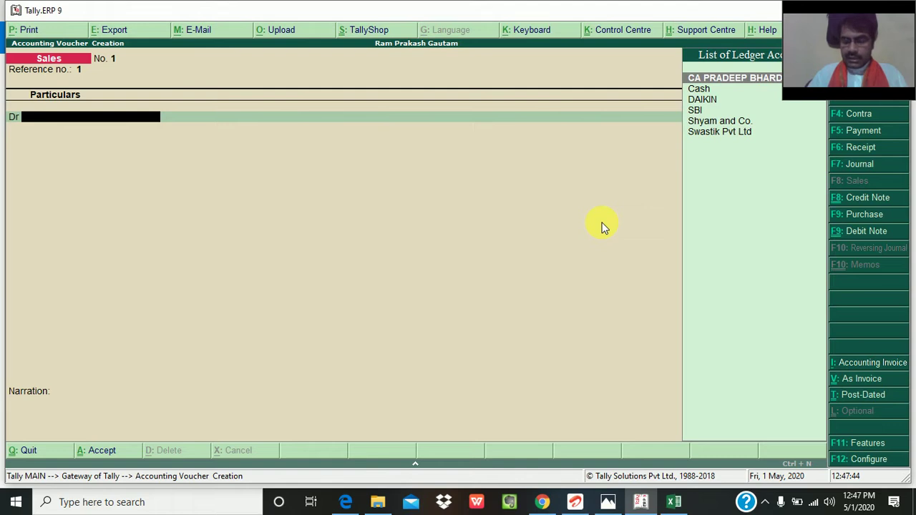
Step: Choose DAIKIN as the debited party and accept its default buyer's details
{"action": "key", "text": "Down"}
{"action": "key", "text": "Down"}
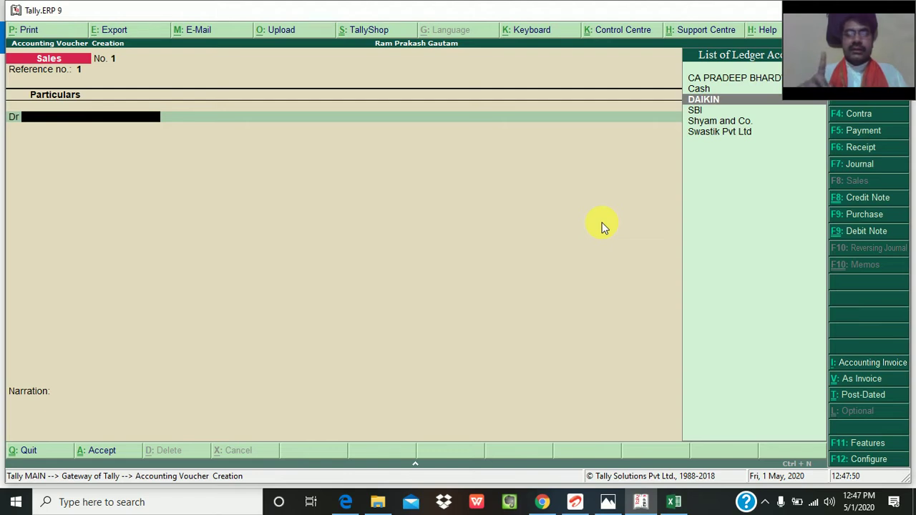
{"action": "key", "text": "Return"}
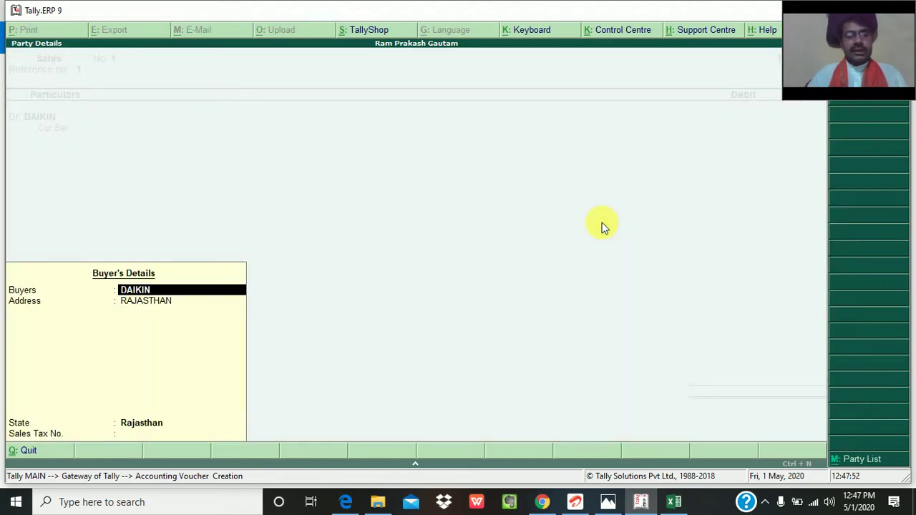
{"action": "key", "text": "Return"}
{"action": "key", "text": "Return"}
{"action": "key", "text": "Return"}
{"action": "key", "text": "Return"}
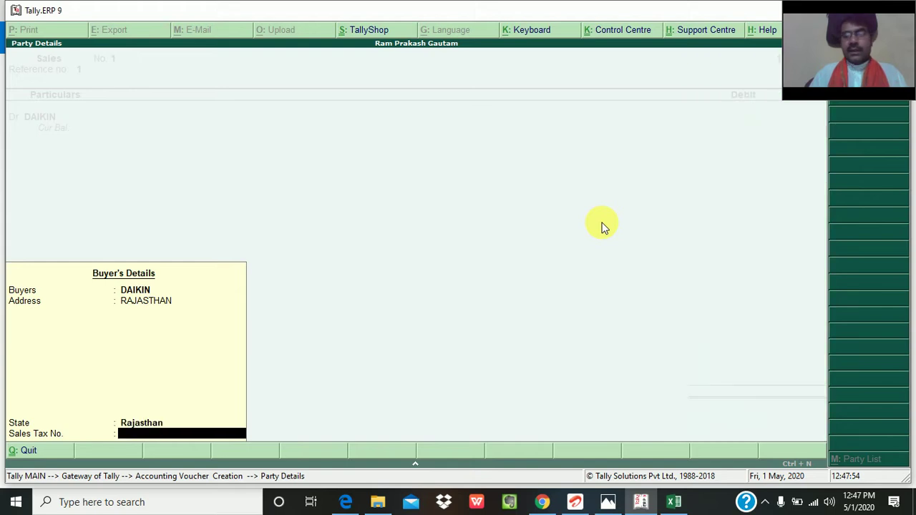
{"action": "key", "text": "Return"}
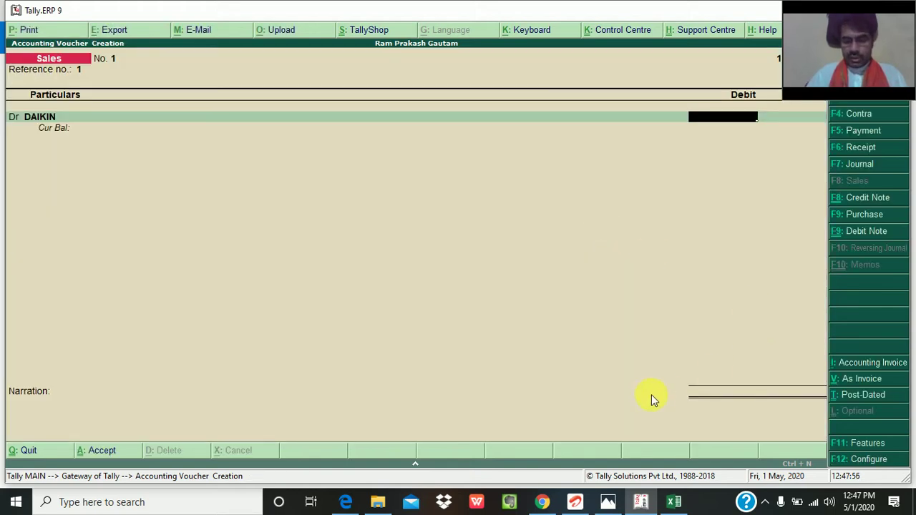
Step: Switch to the blank Excel workbook and enter the base amount 500000 in cell H3
{"action": "left_click", "coordinate": [674, 501]}
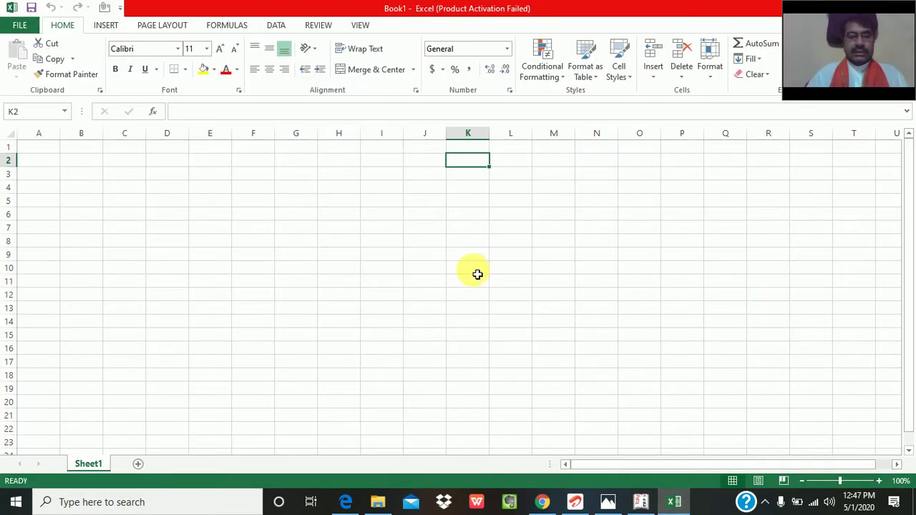
{"action": "left_click", "coordinate": [355, 174]}
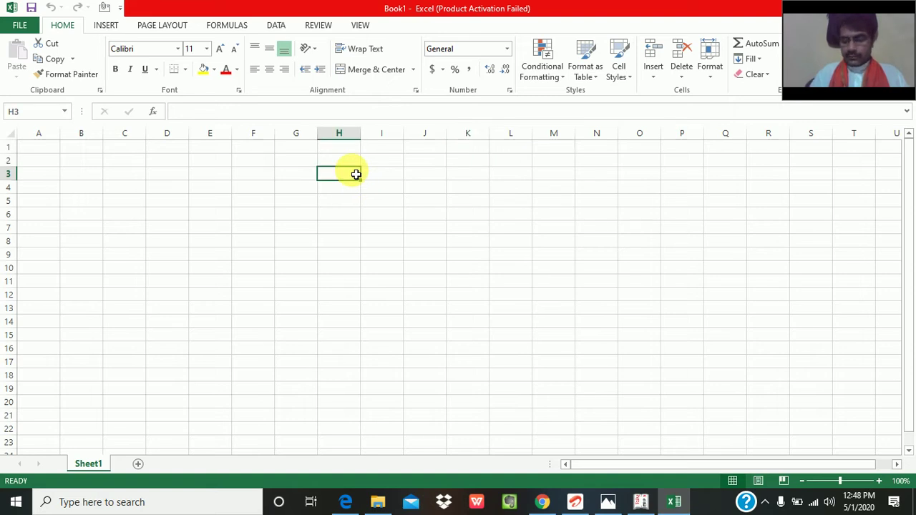
{"action": "type", "text": "500000"}
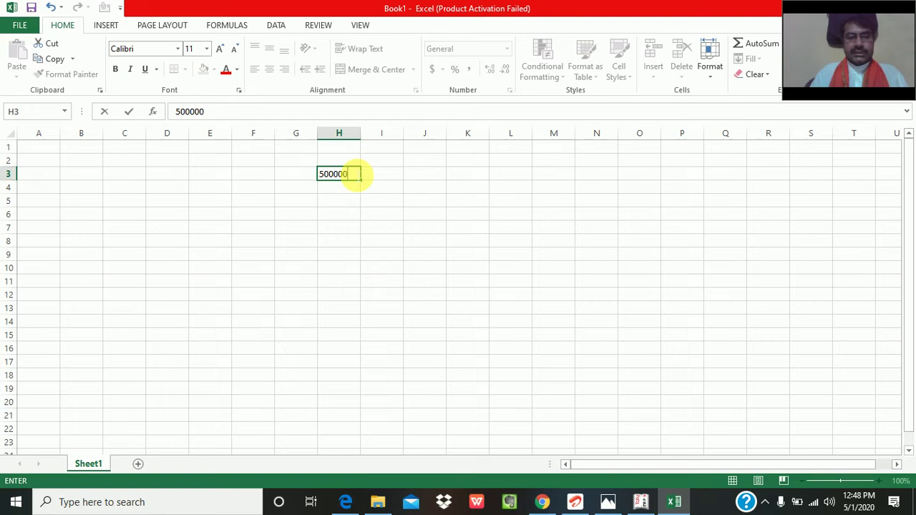
{"action": "key", "text": "Return"}
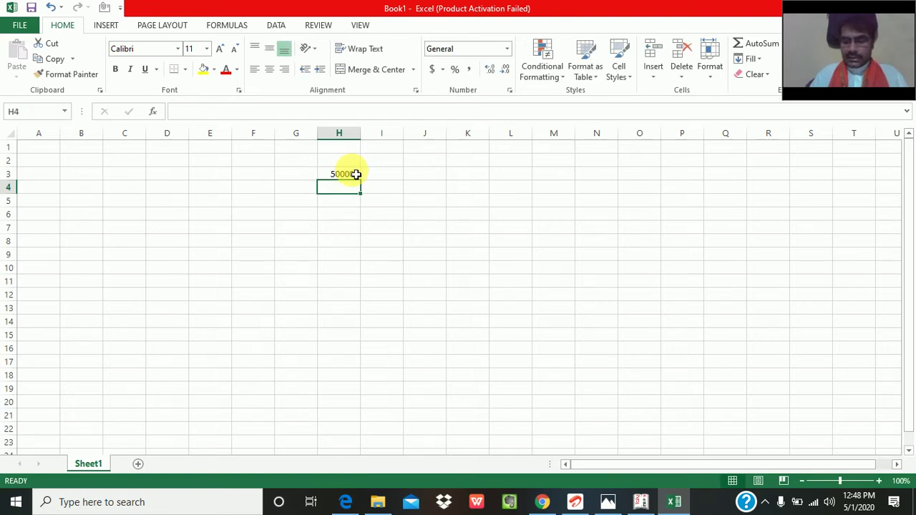
Step: Calculate the tax in cell H4 as 18% of the amount in H3
{"action": "type", "text": "+"}
{"action": "key", "text": "Up"}
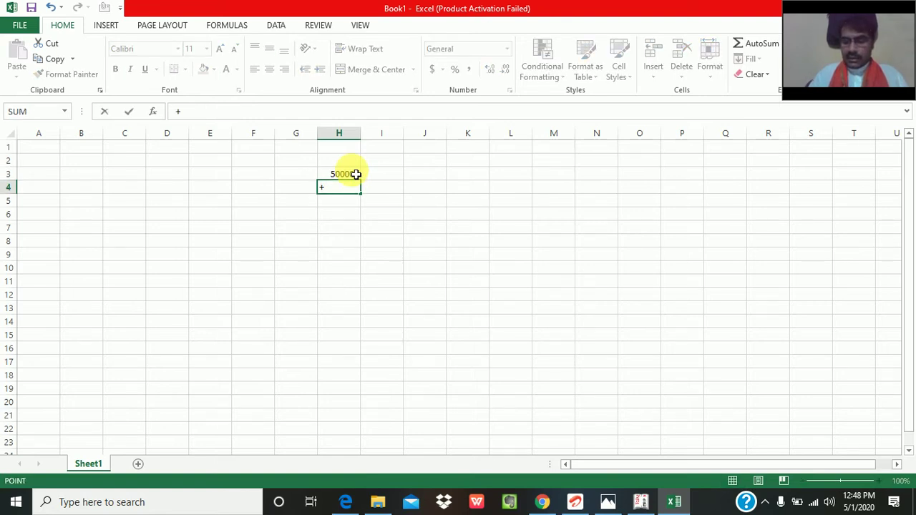
{"action": "type", "text": "H318"}
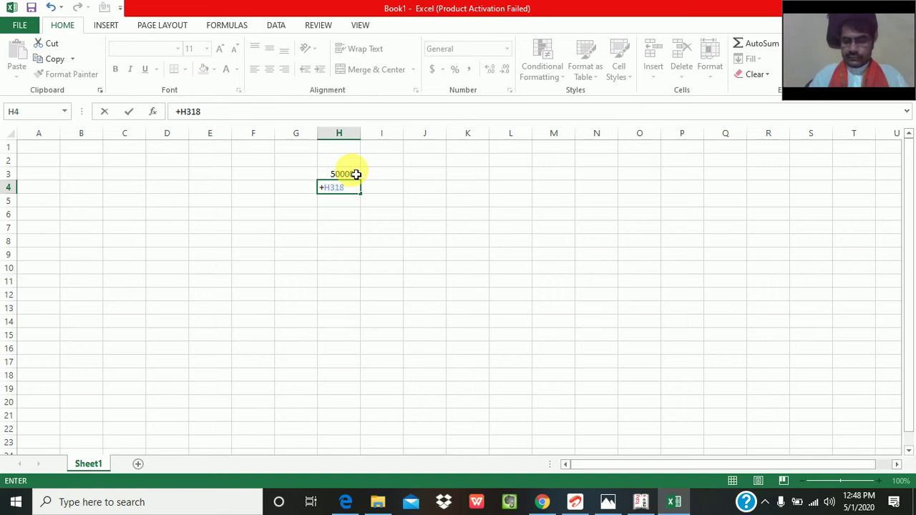
{"action": "key", "text": "BackSpace"}
{"action": "key", "text": "BackSpace"}
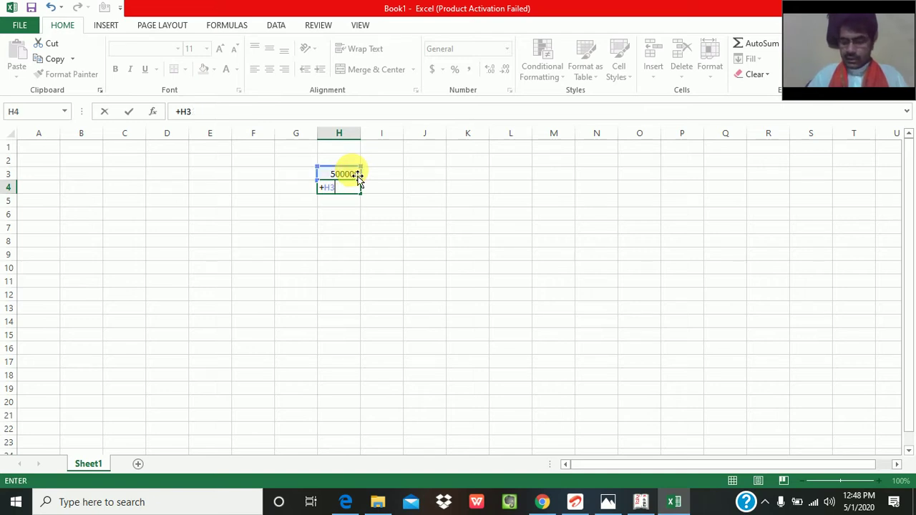
{"action": "type", "text": "-"}
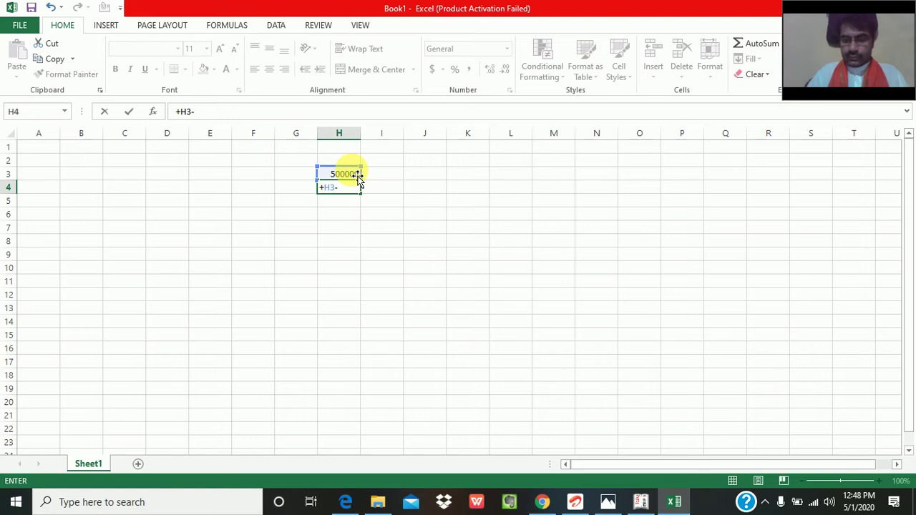
{"action": "key", "text": "BackSpace"}
{"action": "type", "text": "*1"}
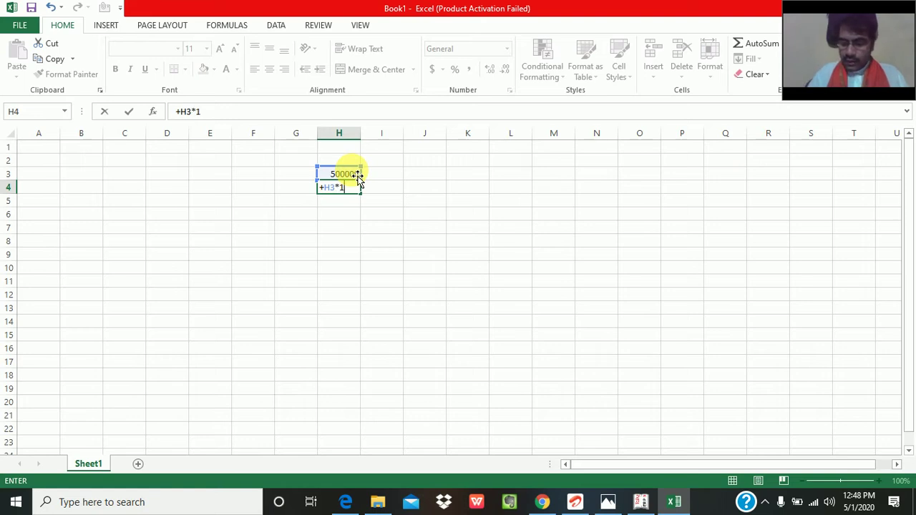
{"action": "type", "text": "80%"}
{"action": "key", "text": "Return"}
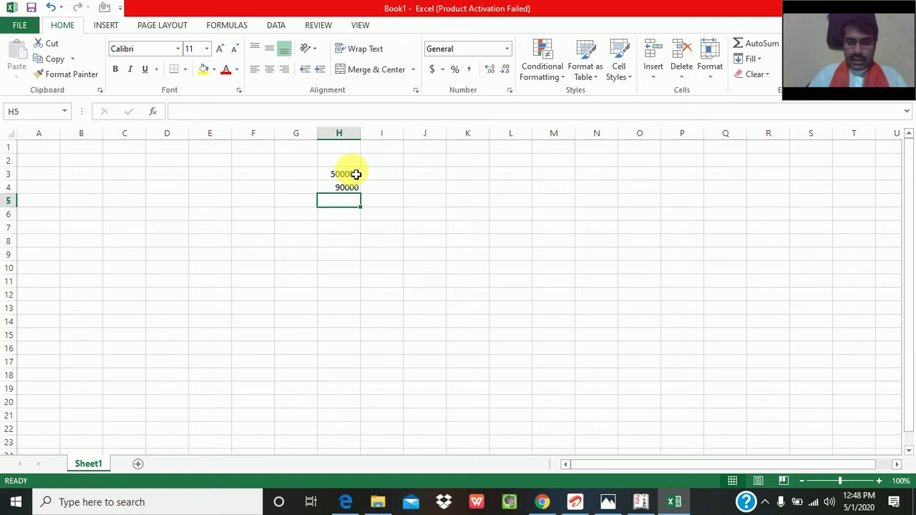
Step: Sum H3:H4 in cell H5 and copy the total
{"action": "key", "text": "alt+equal"}
{"action": "key", "text": "Return"}
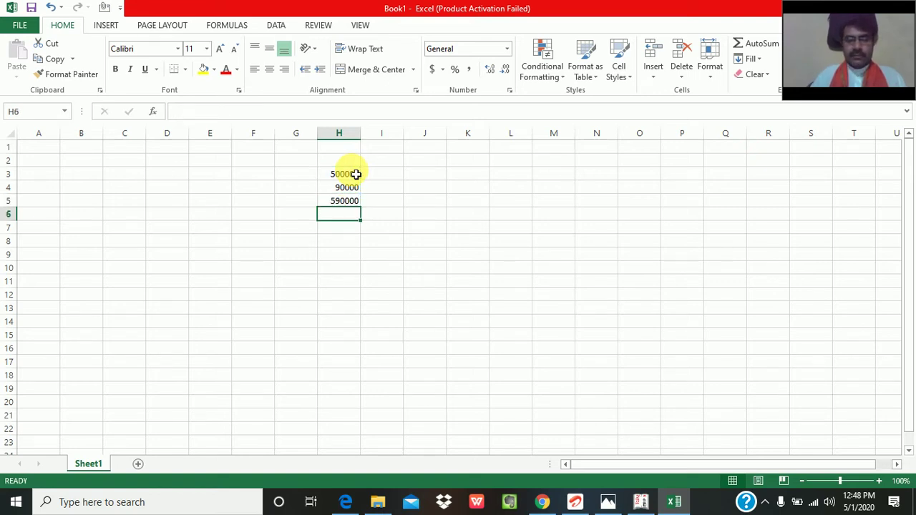
{"action": "key", "text": "Up"}
{"action": "key", "text": "ctrl+c"}
Step: Switch back to Tally and debit DAIKIN with 590000, allocated in full as New Ref 1 with 30 days' credit
{"action": "key", "text": "alt+Tab"}
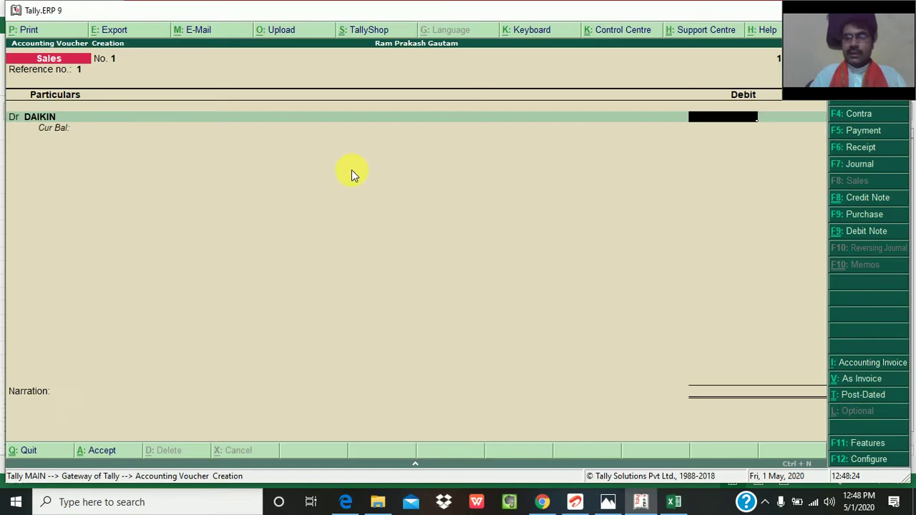
{"action": "type", "text": "590000"}
{"action": "key", "text": "Return"}
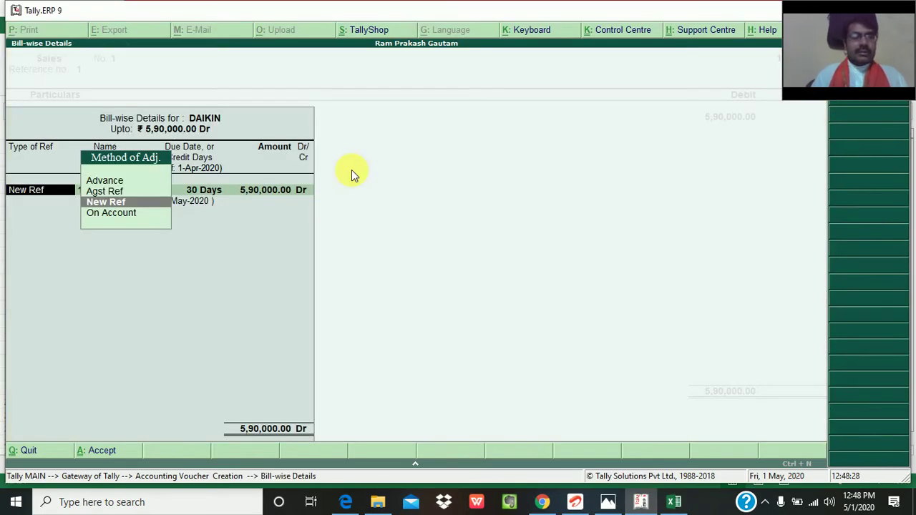
{"action": "key", "text": "Return"}
{"action": "key", "text": "Return"}
{"action": "key", "text": "Return"}
{"action": "key", "text": "Return"}
{"action": "key", "text": "Return"}
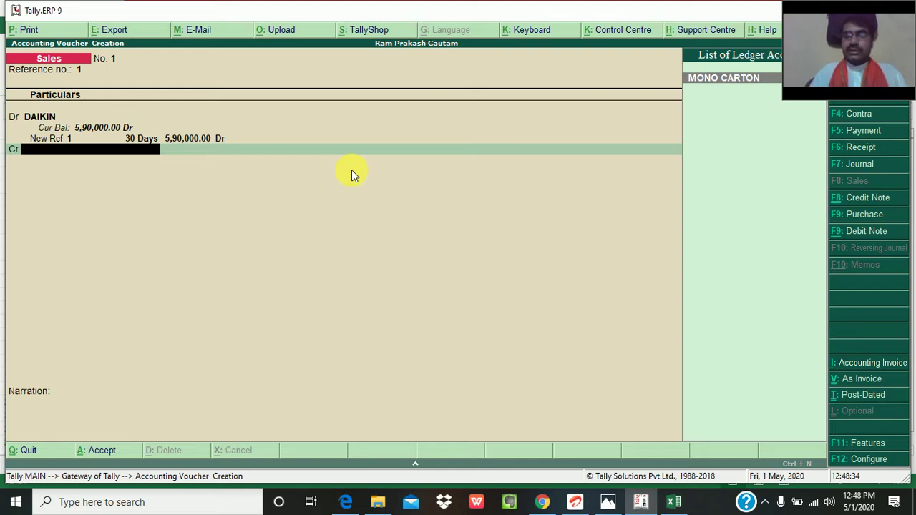
Step: Choose MONO CARTON as the credit ledger, and label cell G4 of the Excel workbook "igst 18%"
{"action": "key", "text": "Return"}
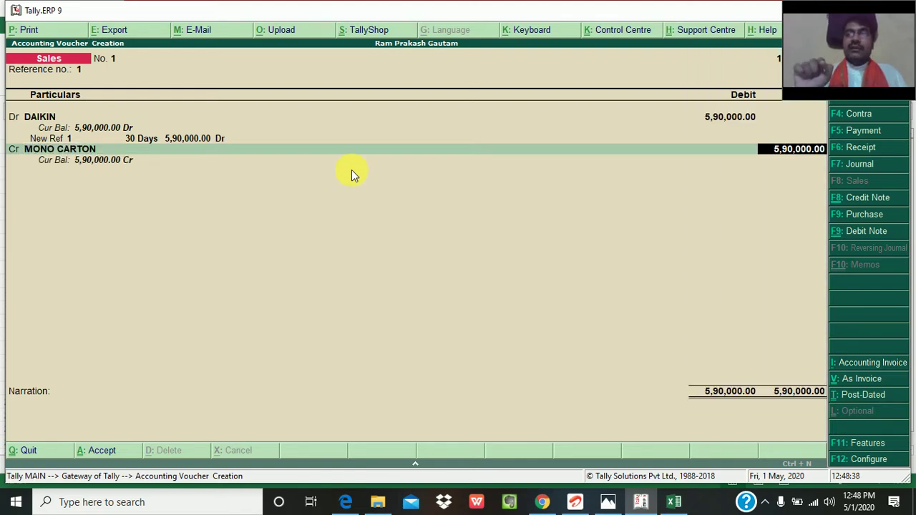
{"action": "key", "text": "alt+Tab"}
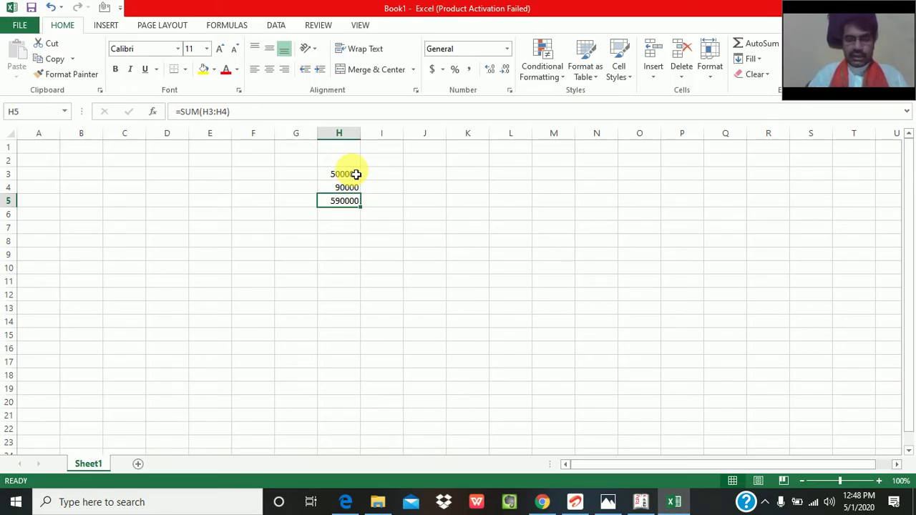
{"action": "key", "text": "Up"}
{"action": "key", "text": "Left"}
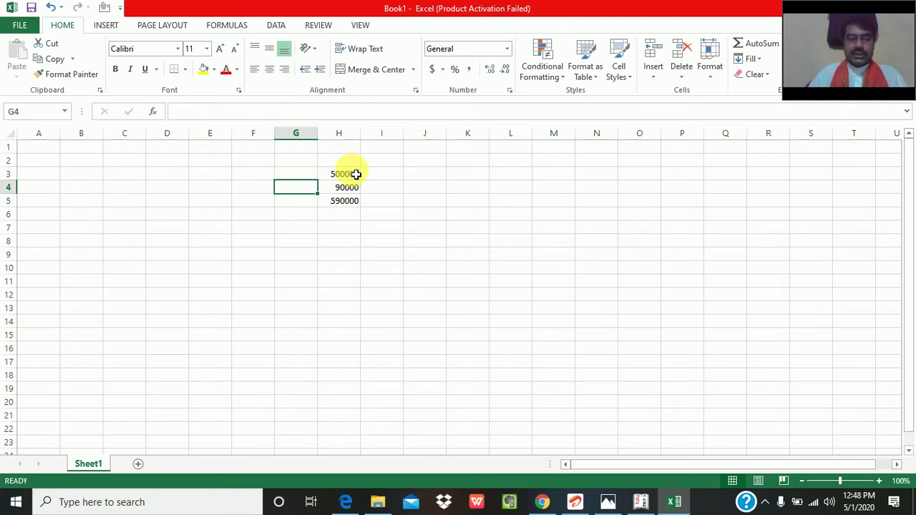
{"action": "type", "text": "igst"}
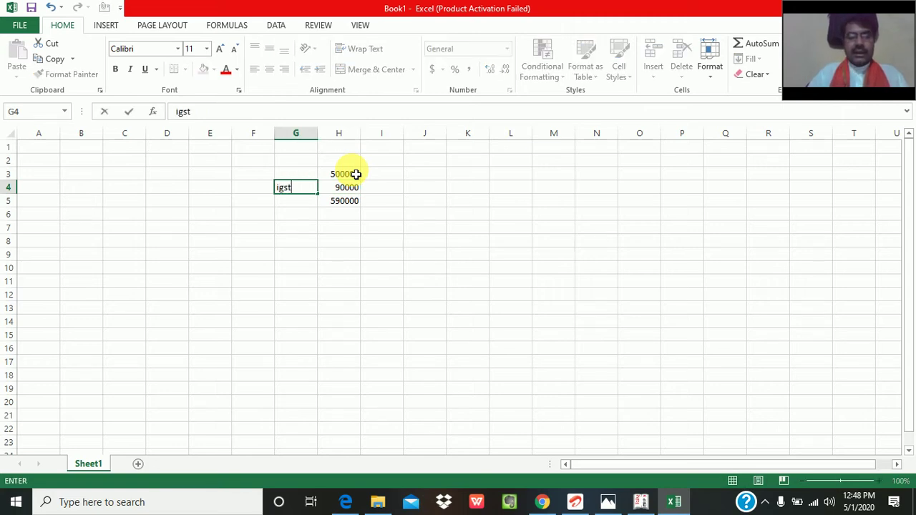
{"action": "type", "text": " 18"}
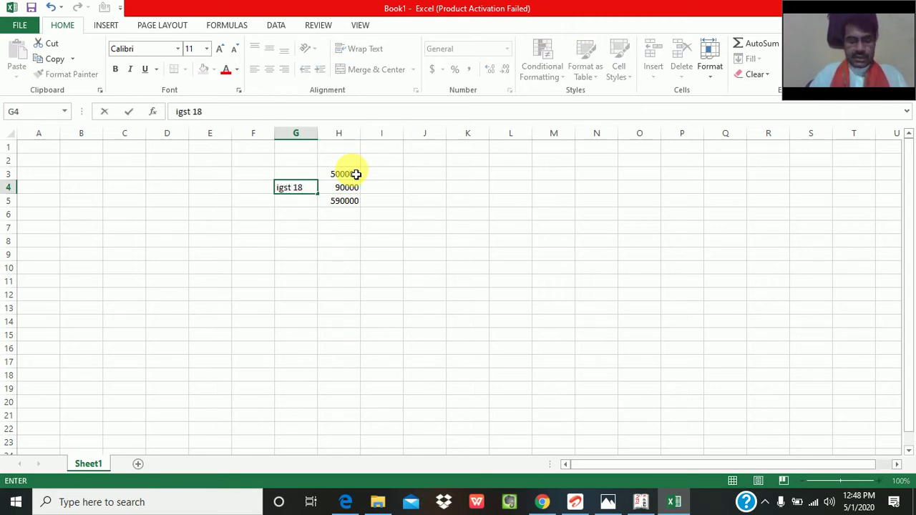
{"action": "type", "text": "%"}
{"action": "key", "text": "Return"}
{"action": "key", "text": "Up"}
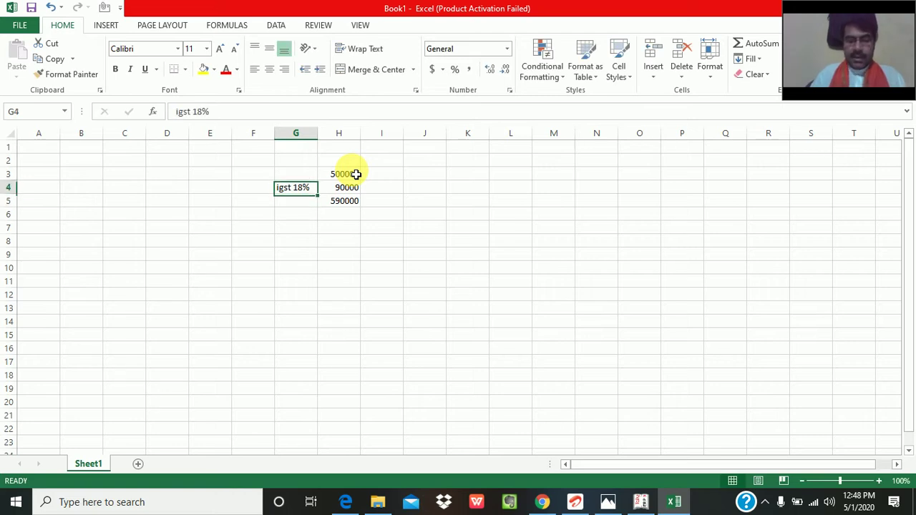
{"action": "key", "text": "Up"}
{"action": "key", "text": "Right"}
Step: Switch back to Tally and set the MONO CARTON credit amount to 500000
{"action": "key", "text": "alt+Tab"}
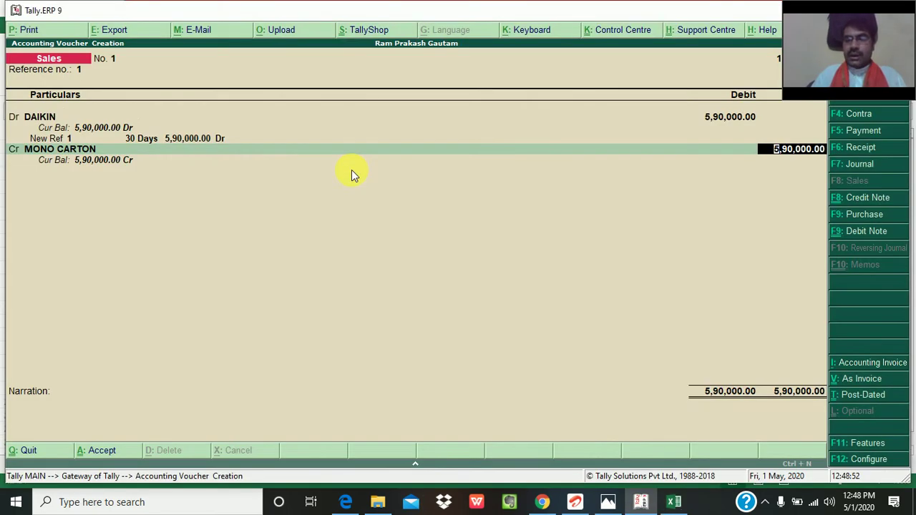
{"action": "type", "text": "5,00,00"}
{"action": "type", "text": "0"}
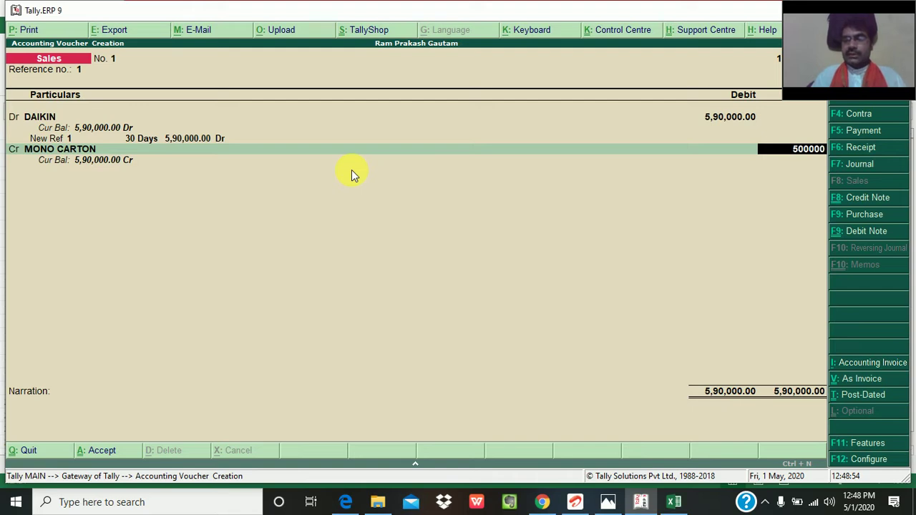
{"action": "key", "text": "Return"}
Step: Credit the IGST 18% OUTPUT ledger with the remaining 90,000.00
{"action": "key", "text": "Return"}
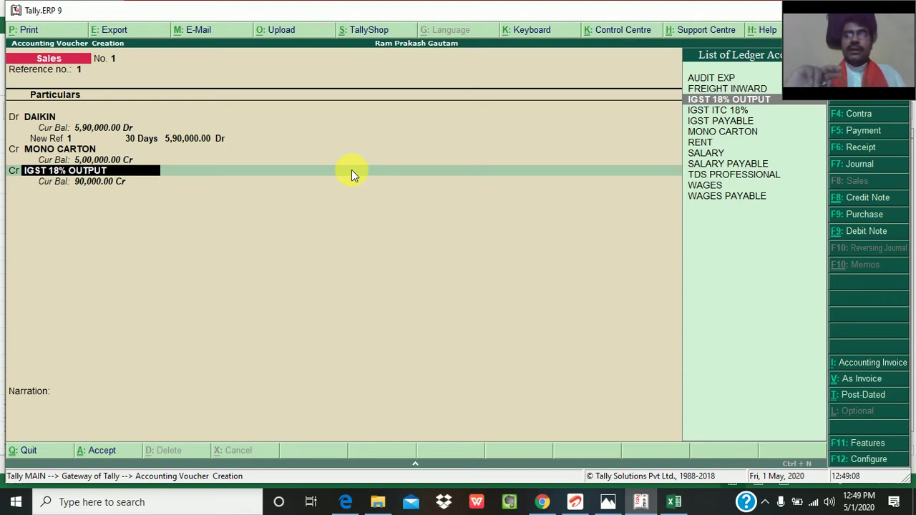
{"action": "key", "text": "Return"}
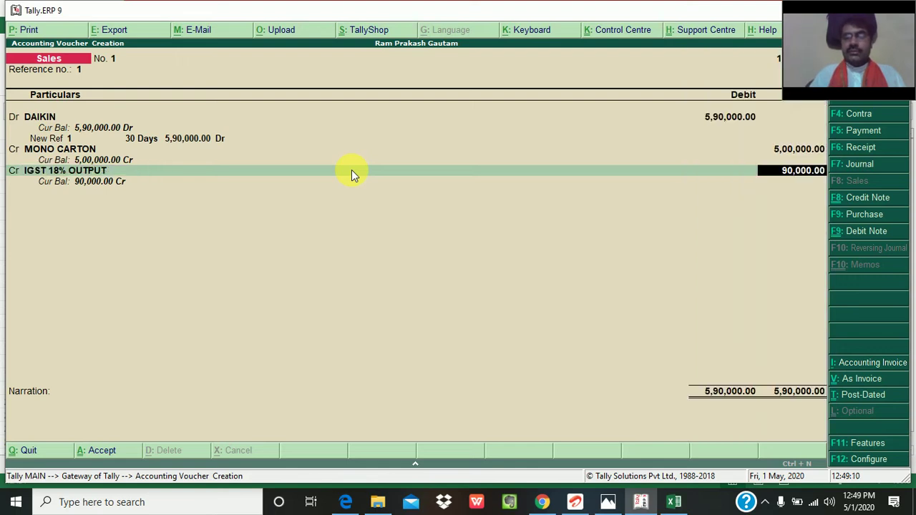
{"action": "key", "text": "Return"}
Step: Enter the narration "being mono carton sold vide .............." and save the sales voucher
{"action": "type", "text": "being"}
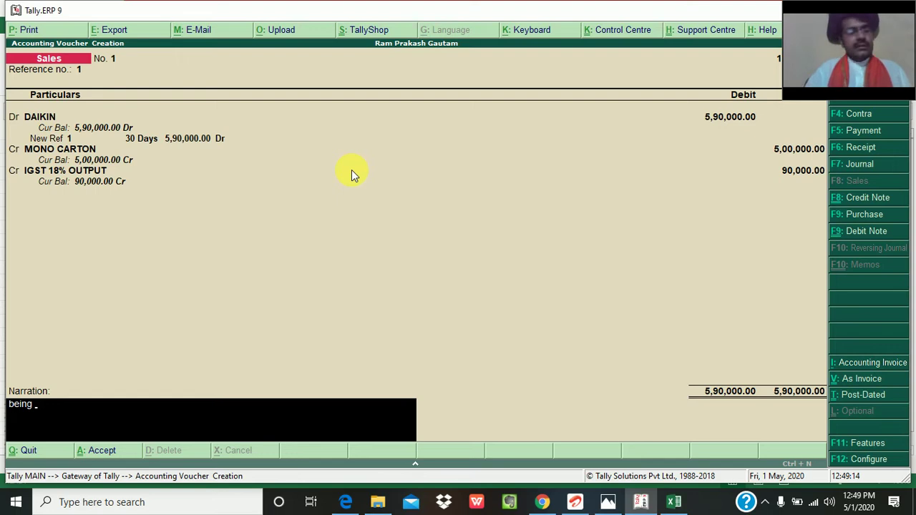
{"action": "type", "text": " mono"}
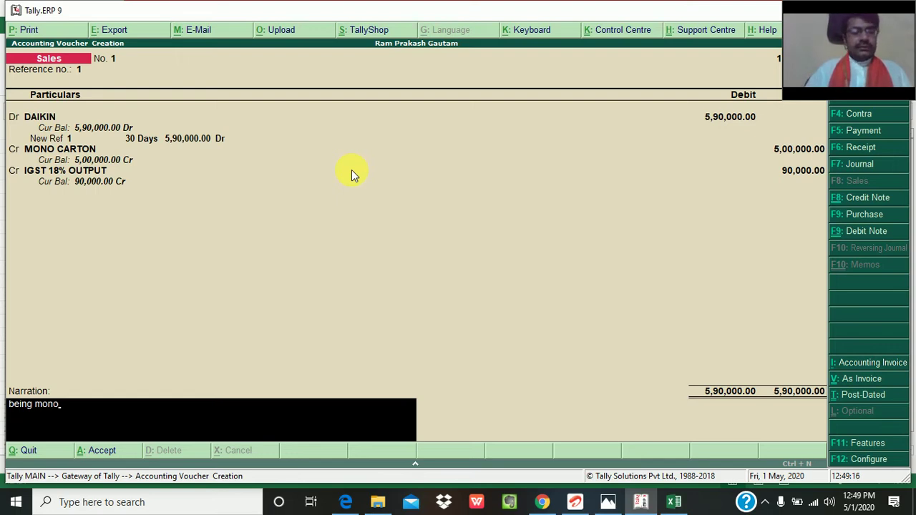
{"action": "type", "text": " carton"}
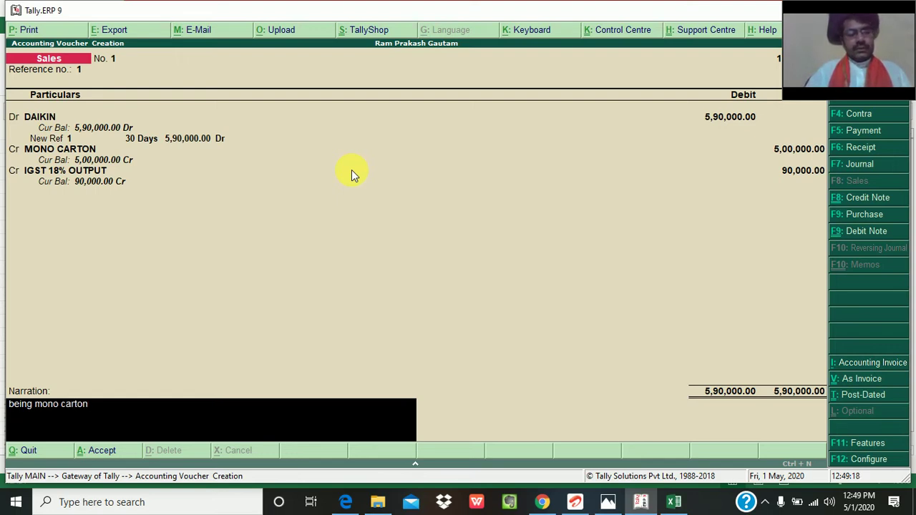
{"action": "type", "text": " sold"}
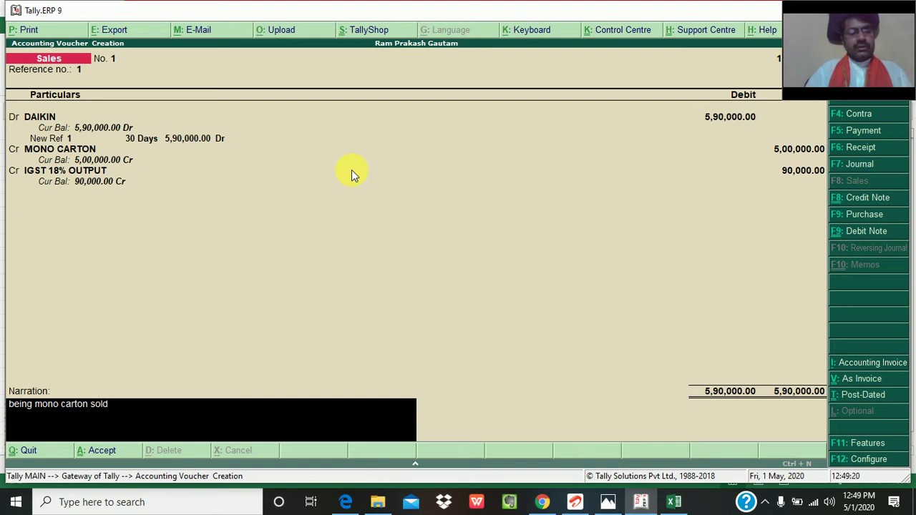
{"action": "type", "text": " vide ........"}
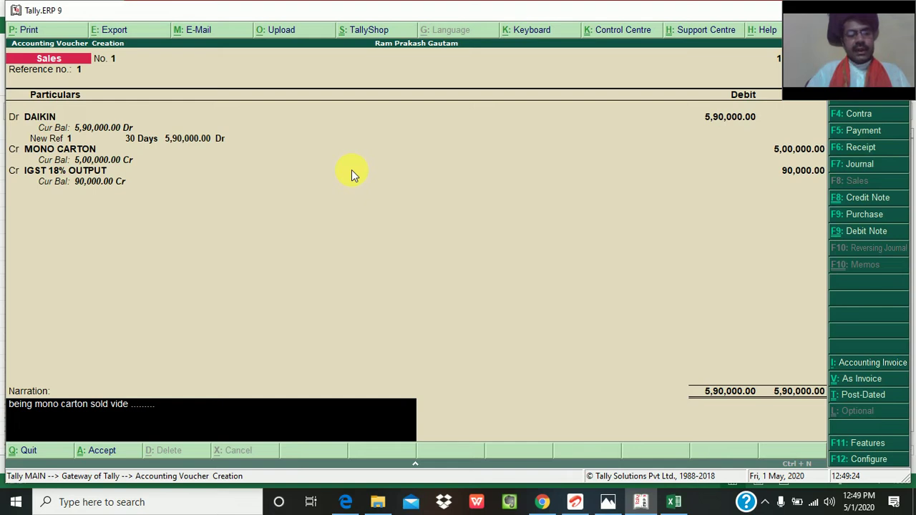
{"action": "type", "text": "......."}
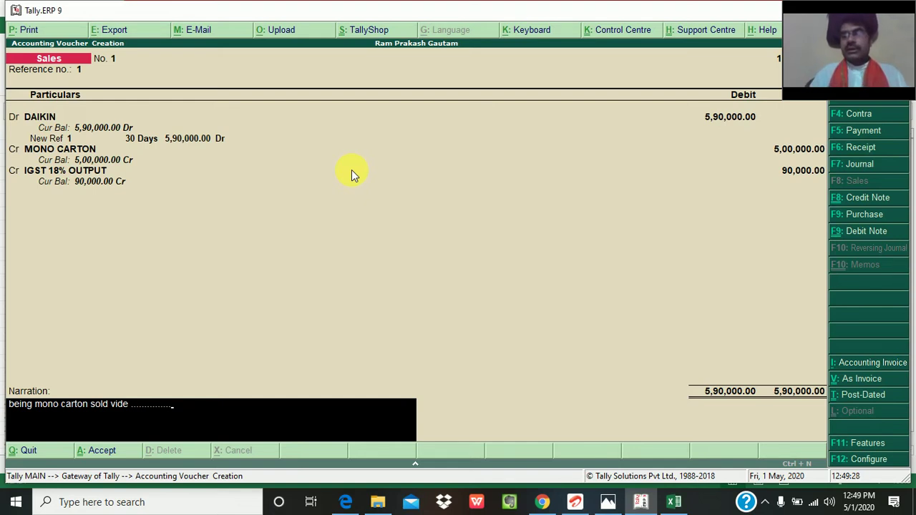
{"action": "key", "text": "Return"}
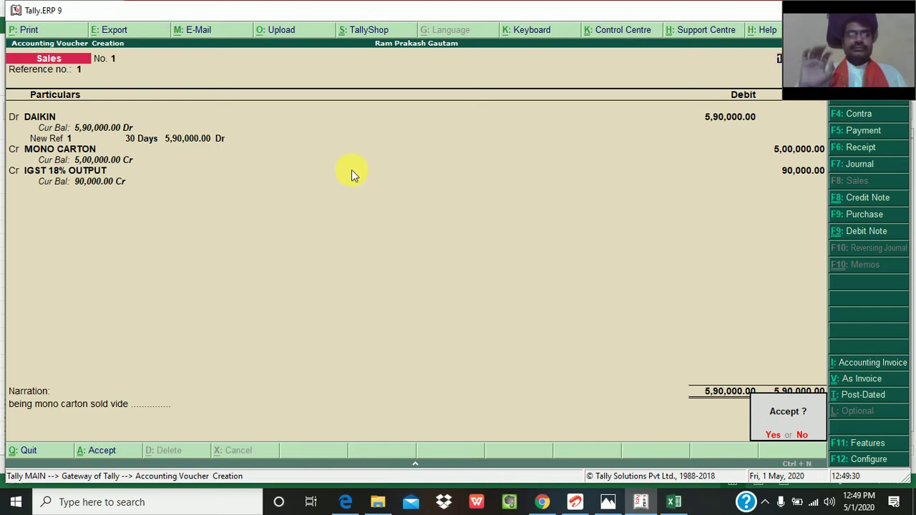
{"action": "key", "text": "y"}
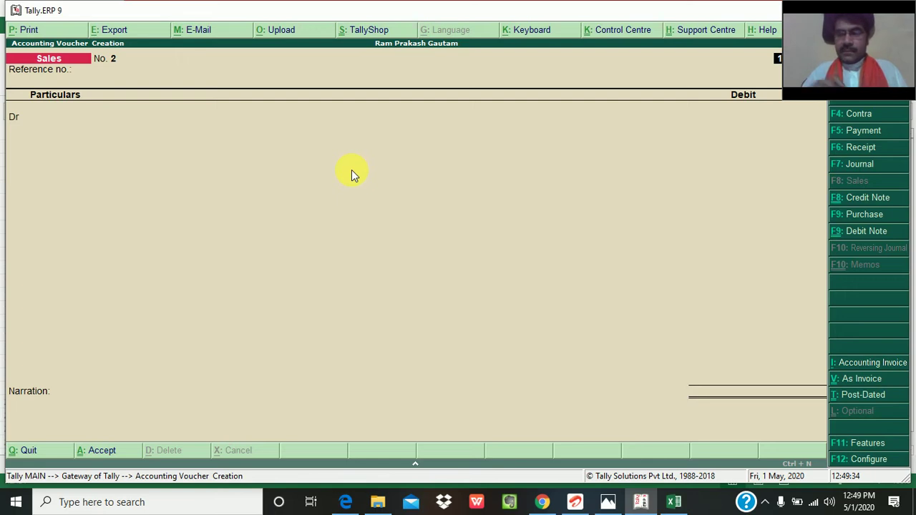
Step: Switch to the Excel workbook and enter the base amount 100000 in cell J3
{"action": "key", "text": "alt+Tab"}
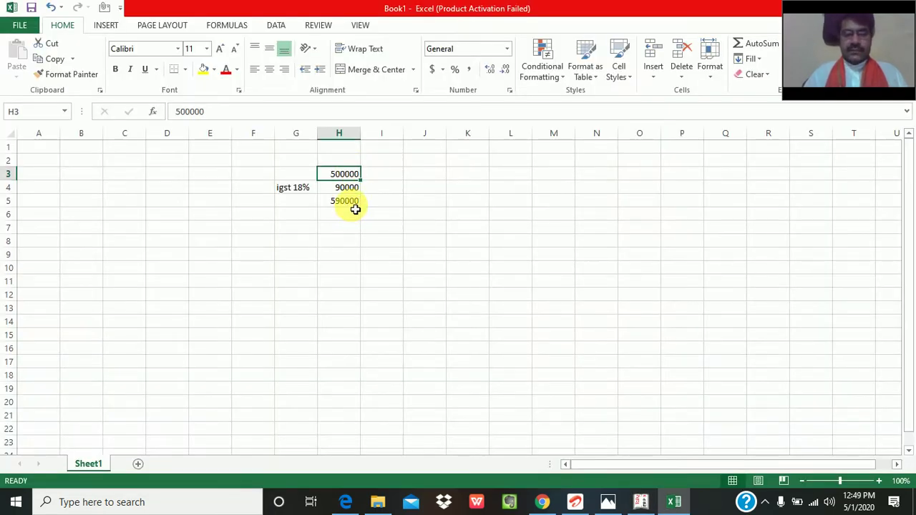
{"action": "left_click", "coordinate": [356, 204]}
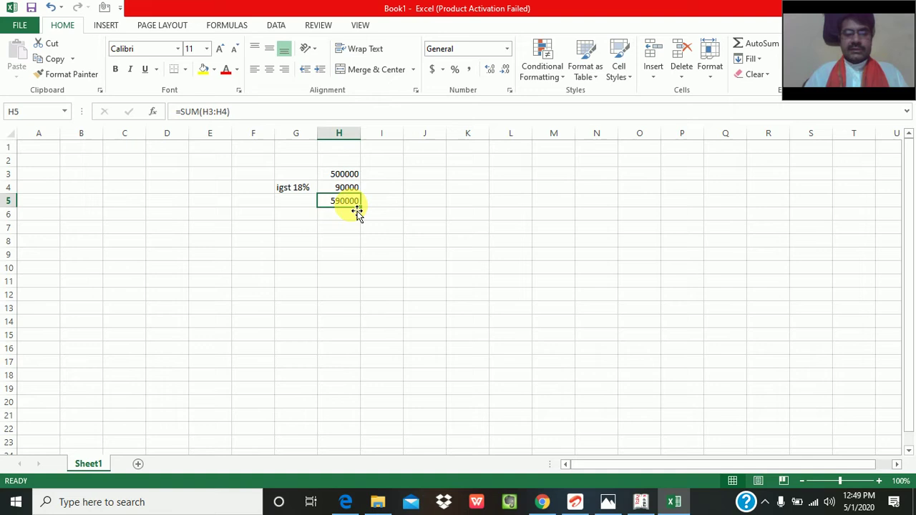
{"action": "left_click", "coordinate": [437, 180]}
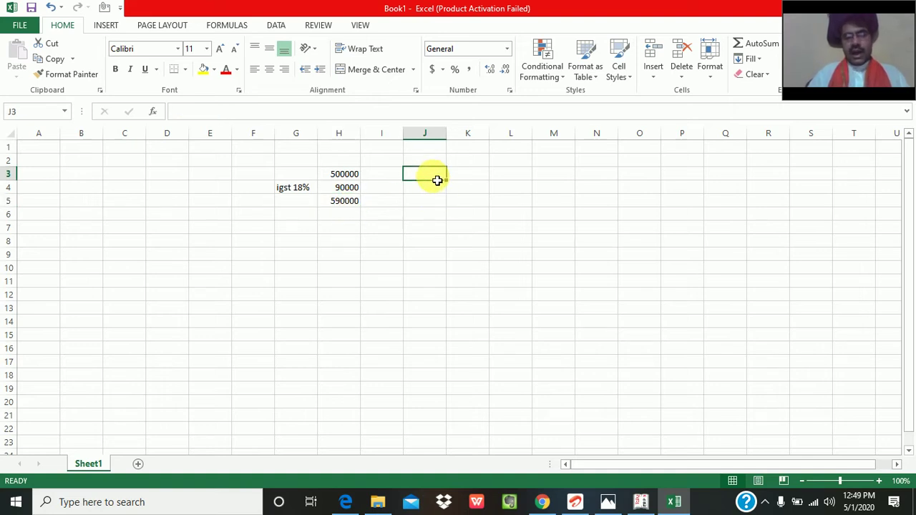
{"action": "type", "text": "1"}
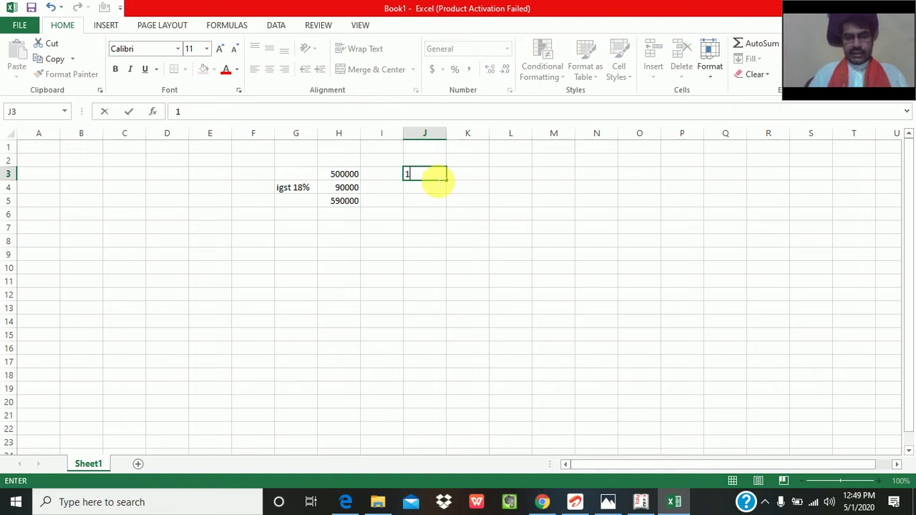
{"action": "type", "text": "00000"}
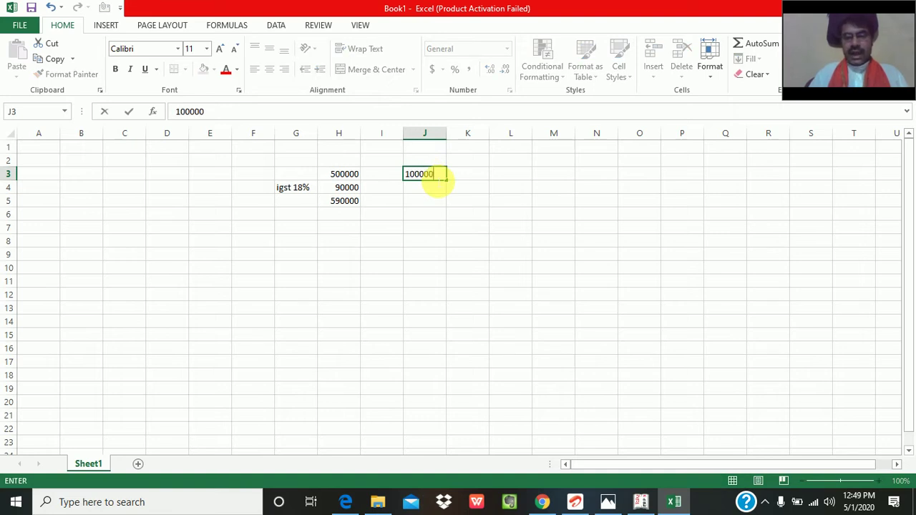
{"action": "key", "text": "Return"}
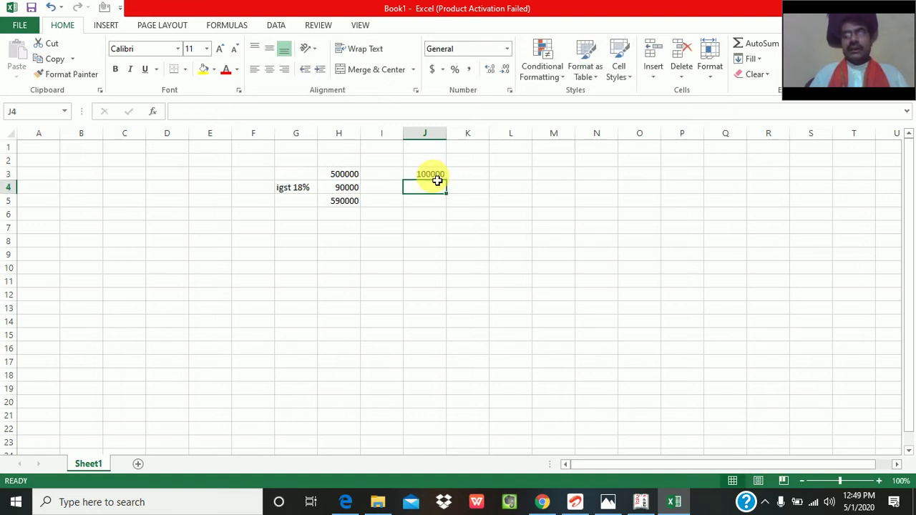
Step: Copy the 18% tax formula from cell H4 into cell J4
{"action": "key", "text": "Left"}
{"action": "key", "text": "Left"}
{"action": "key", "text": "ctrl+c"}
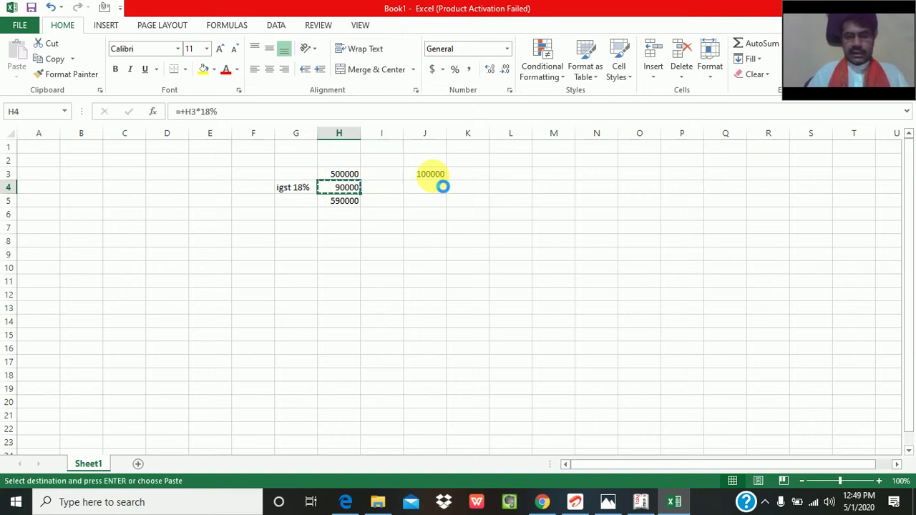
{"action": "key", "text": "Right"}
{"action": "key", "text": "Right"}
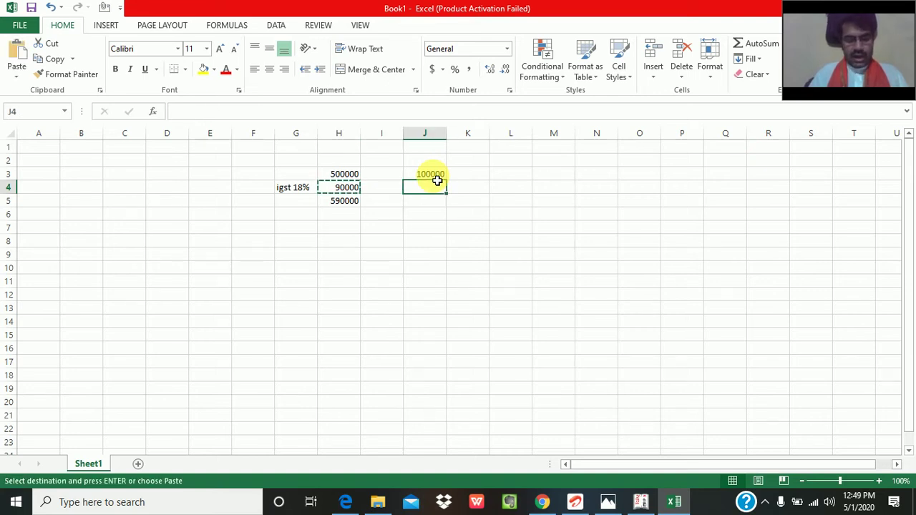
{"action": "left_click", "coordinate": [444, 187]}
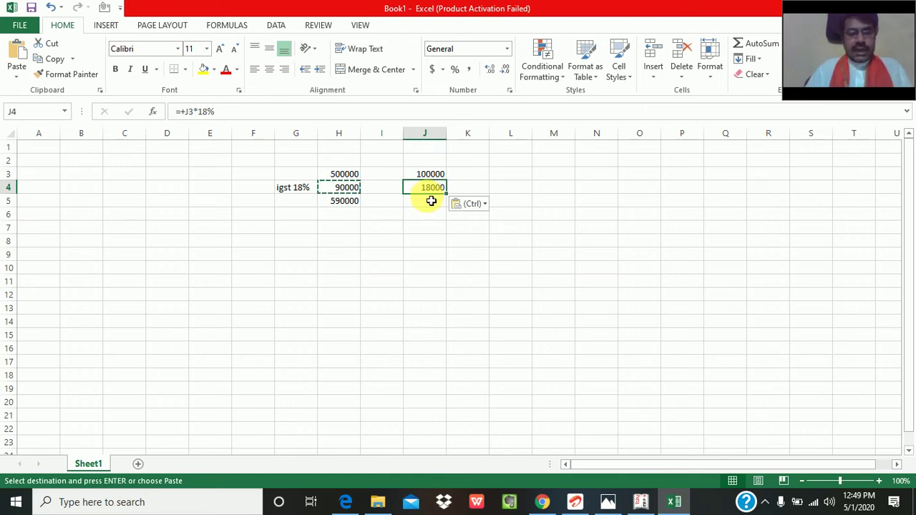
Step: Sum J3:J4 in cell J5 and make the total bold
{"action": "left_click", "coordinate": [432, 201]}
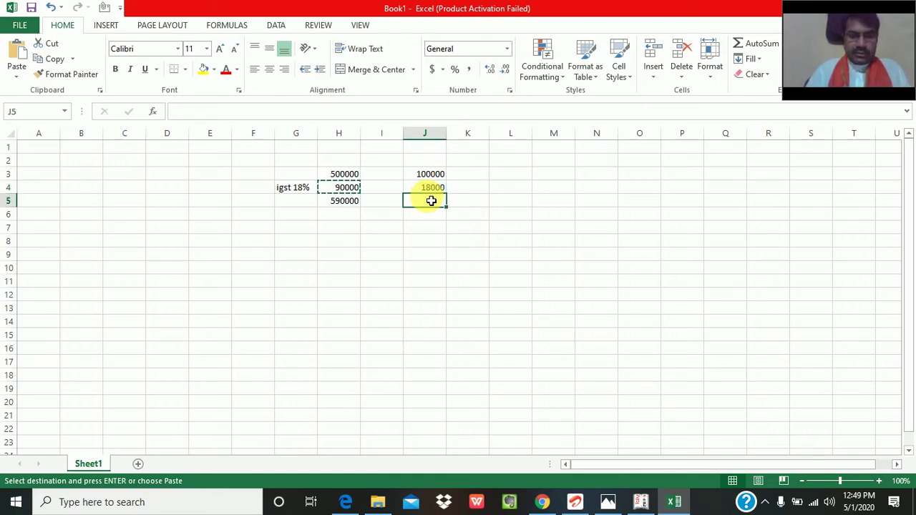
{"action": "key", "text": "alt+equal"}
{"action": "key", "text": "Return"}
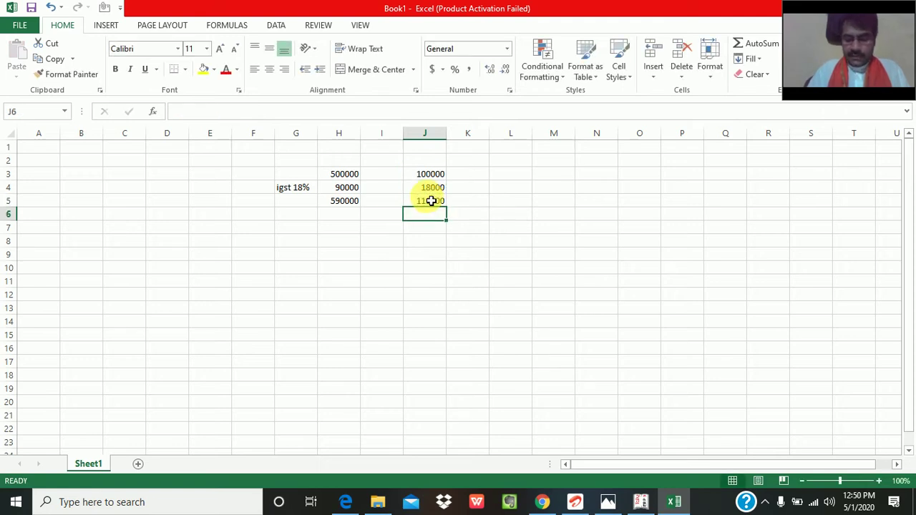
{"action": "left_click", "coordinate": [432, 201]}
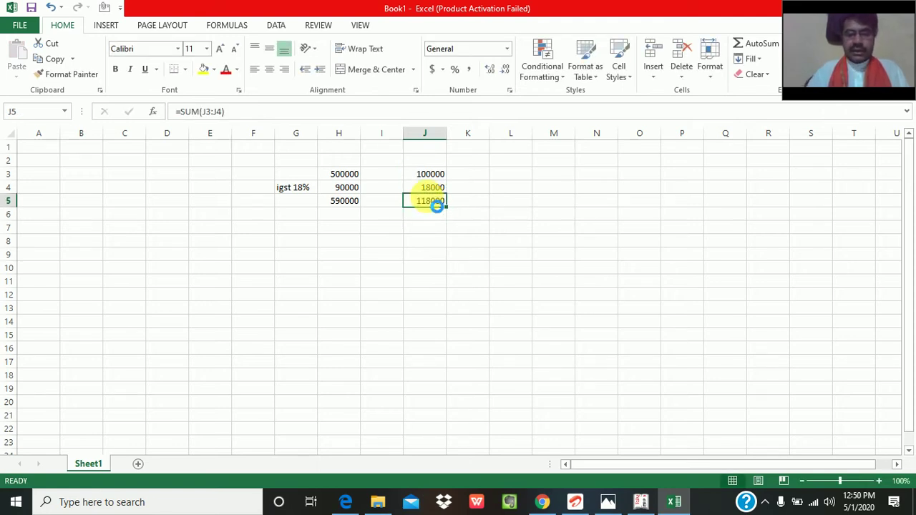
{"action": "key", "text": "ctrl+b"}
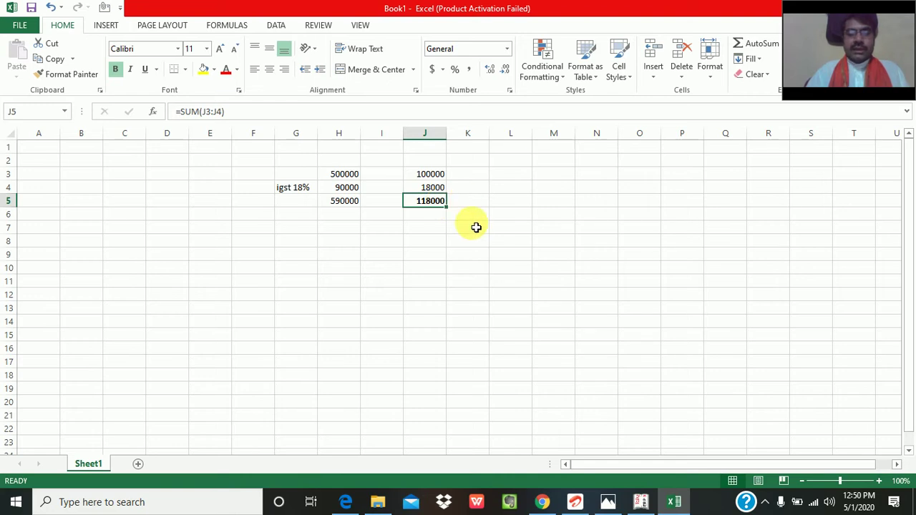
Step: Switch back to Tally, set the new sales voucher's reference number to 1, and recheck the total in Excel
{"action": "key", "text": "alt+Tab"}
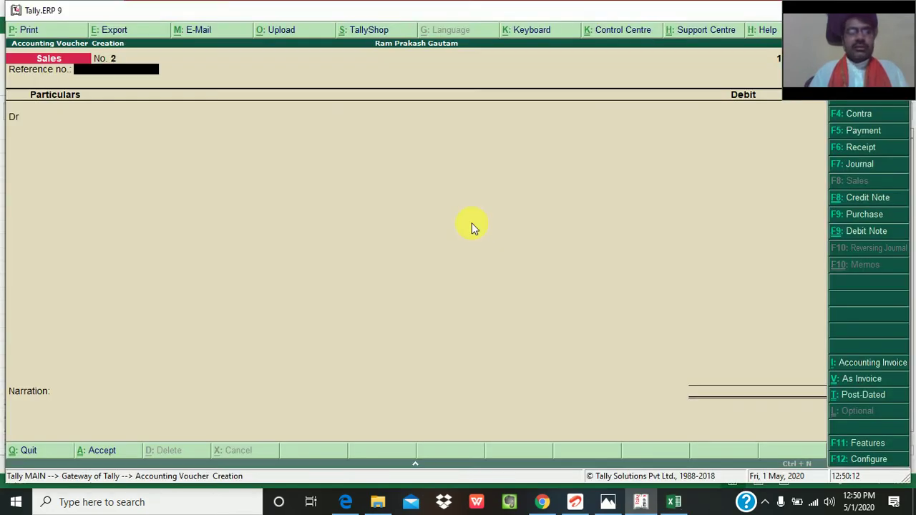
{"action": "type", "text": "1"}
{"action": "key", "text": "Return"}
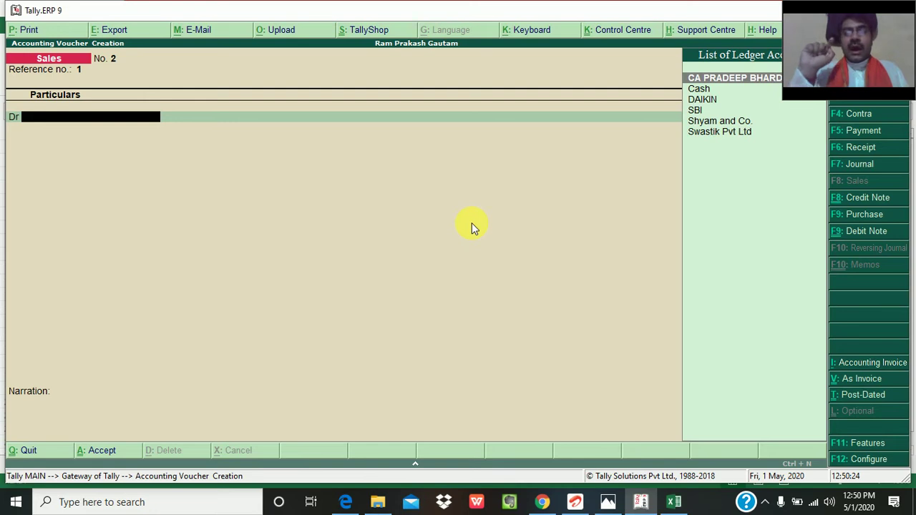
{"action": "key", "text": "alt+Tab"}
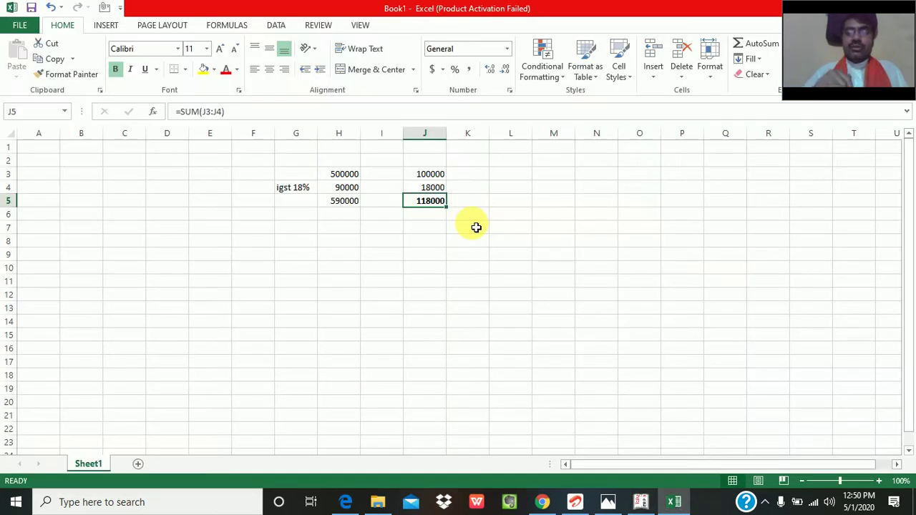
{"action": "key", "text": "alt+Tab"}
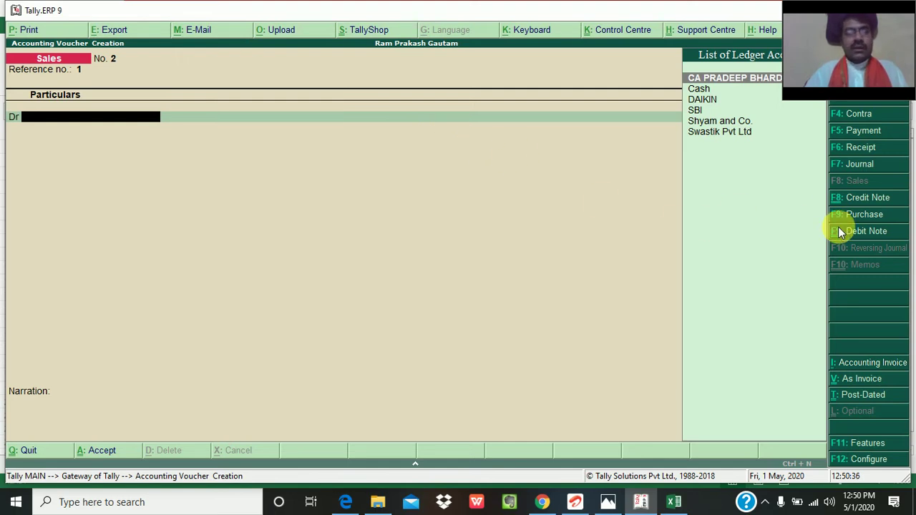
Step: Discard the unfinished sales voucher, reopen Accounting Vouchers and start a new credit note
{"action": "key", "text": "Escape"}
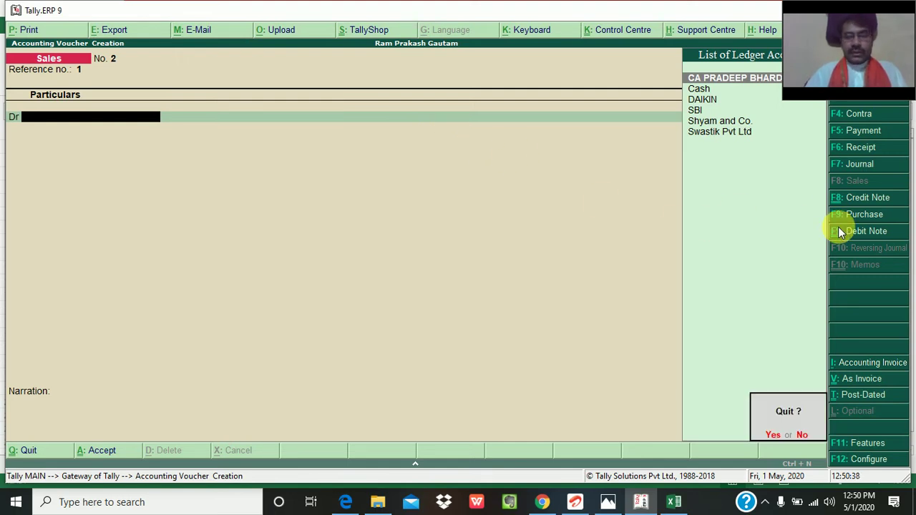
{"action": "key", "text": "Return"}
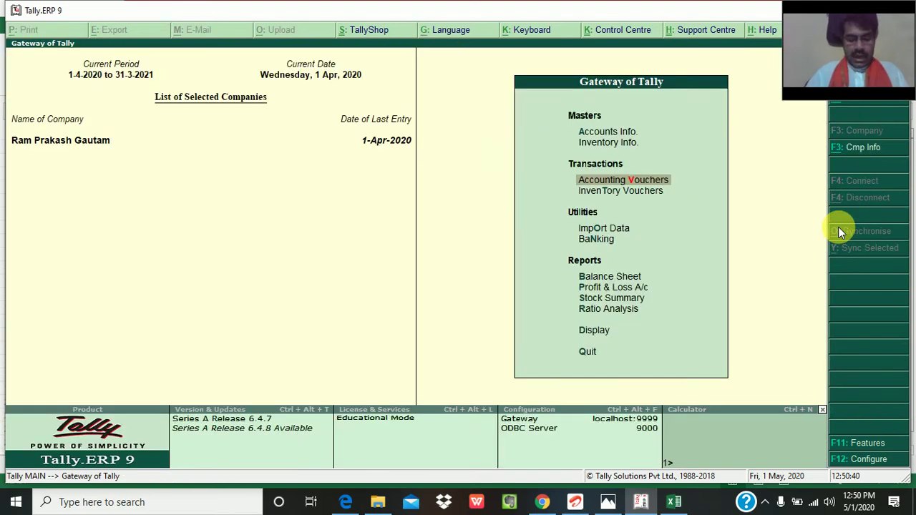
{"action": "key", "text": "Return"}
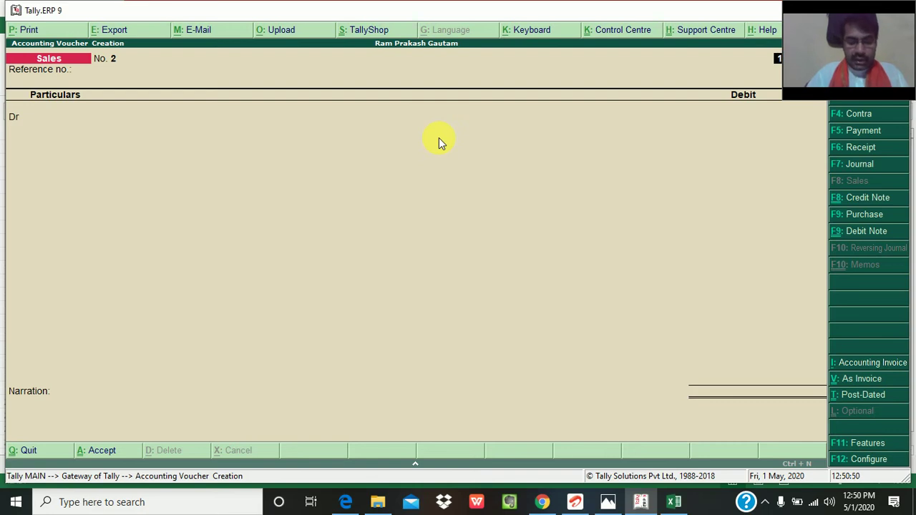
{"action": "key", "text": "ctrl+F8"}
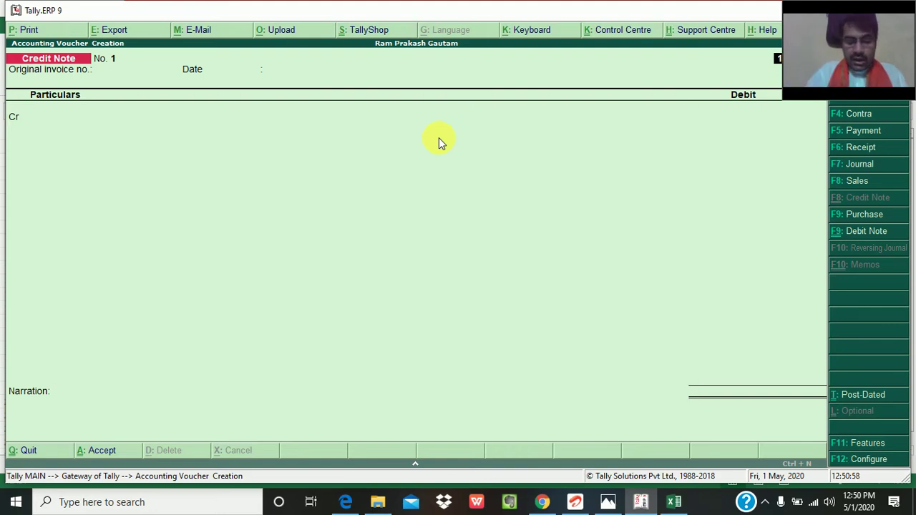
{"action": "key", "text": "ctrl+F9"}
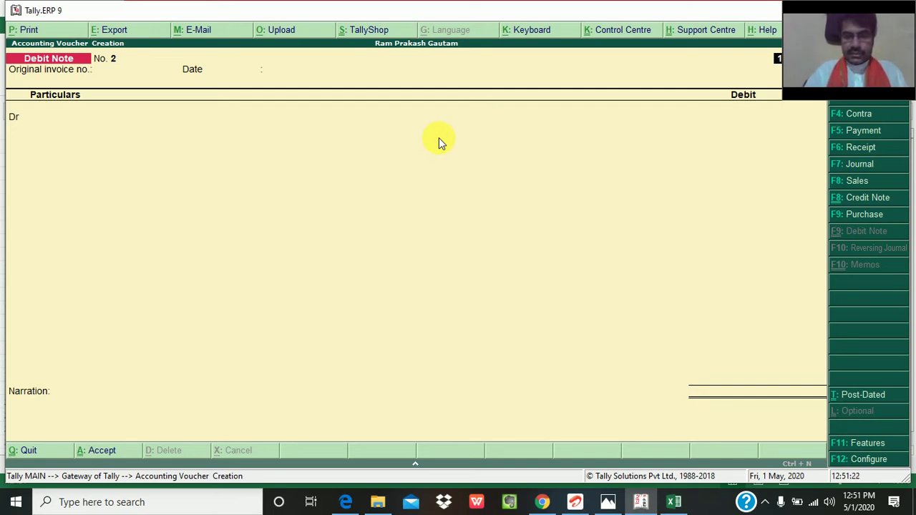
{"action": "key", "text": "ctrl+F8"}
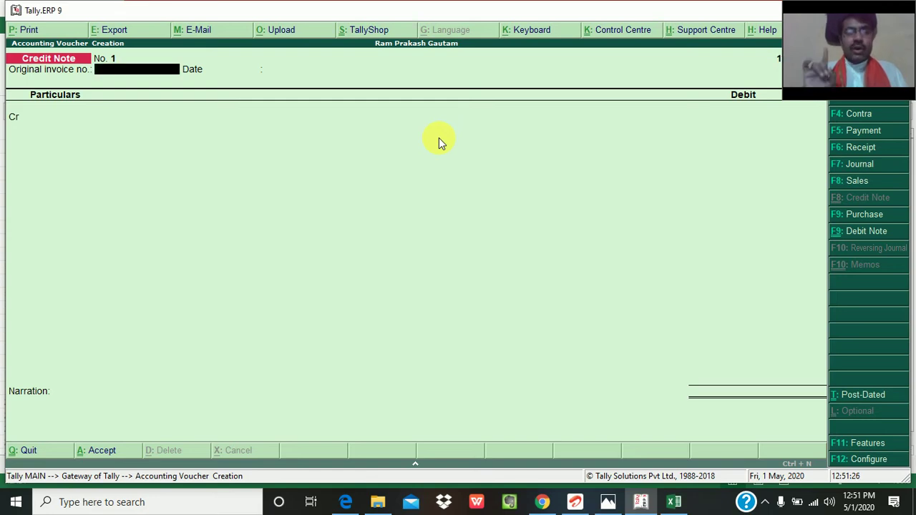
Step: Set the credit note's original invoice number to 1 with the date 1-Apr-2020
{"action": "type", "text": "1"}
{"action": "key", "text": "Return"}
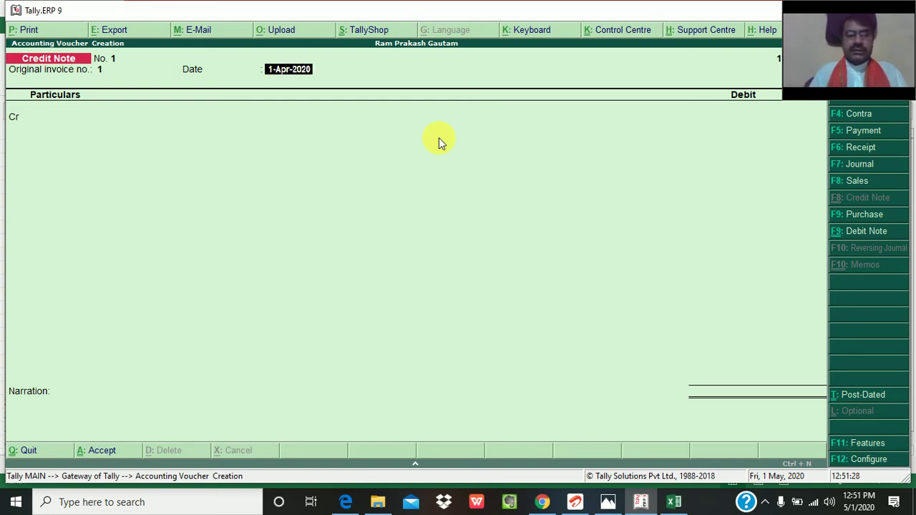
{"action": "key", "text": "Return"}
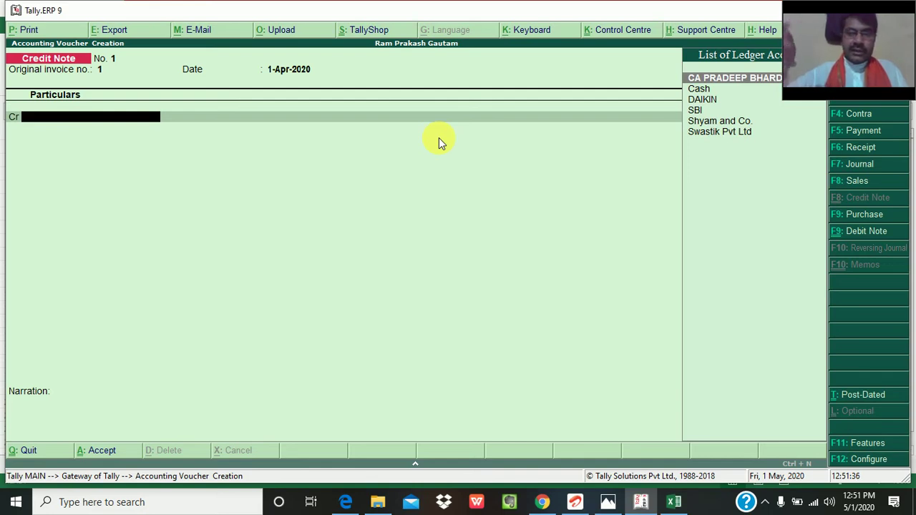
Step: Choose DAIKIN as the credited party and accept its buyer's details
{"action": "key", "text": "Down"}
{"action": "key", "text": "Down"}
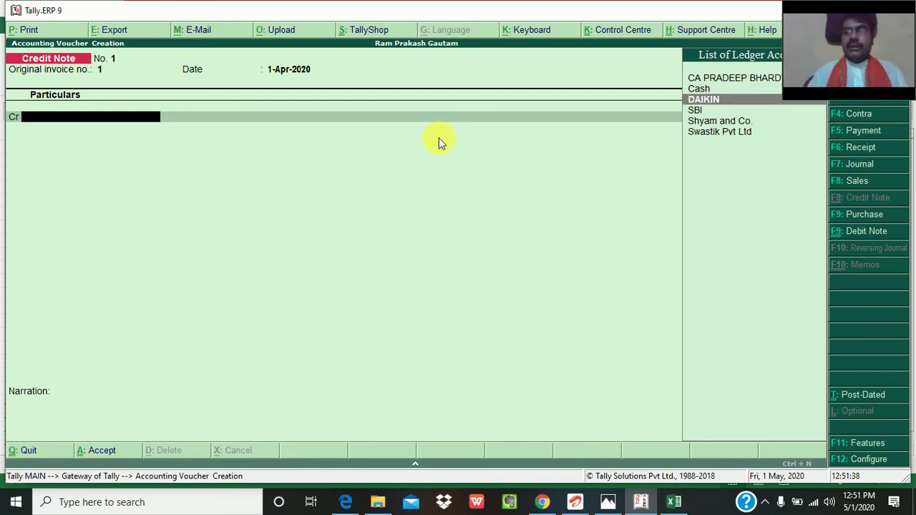
{"action": "key", "text": "Return"}
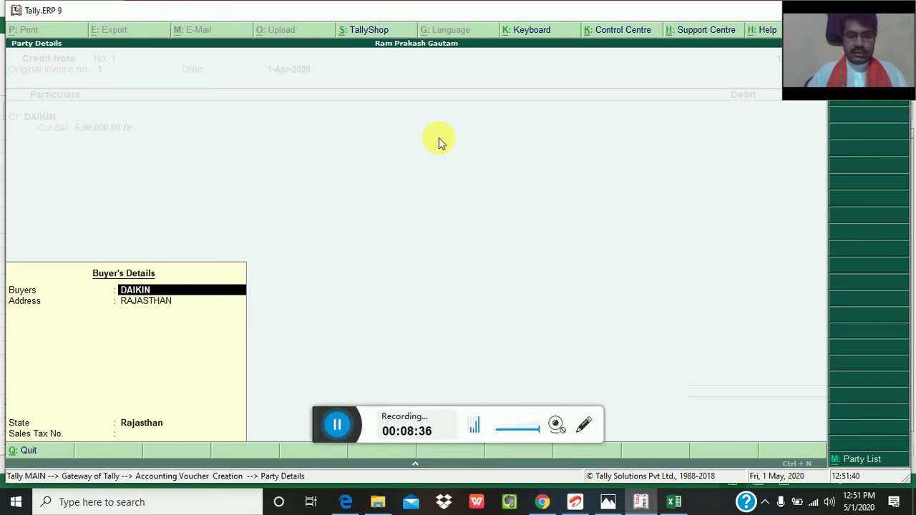
{"action": "key", "text": "Return"}
{"action": "key", "text": "Return"}
{"action": "key", "text": "Return"}
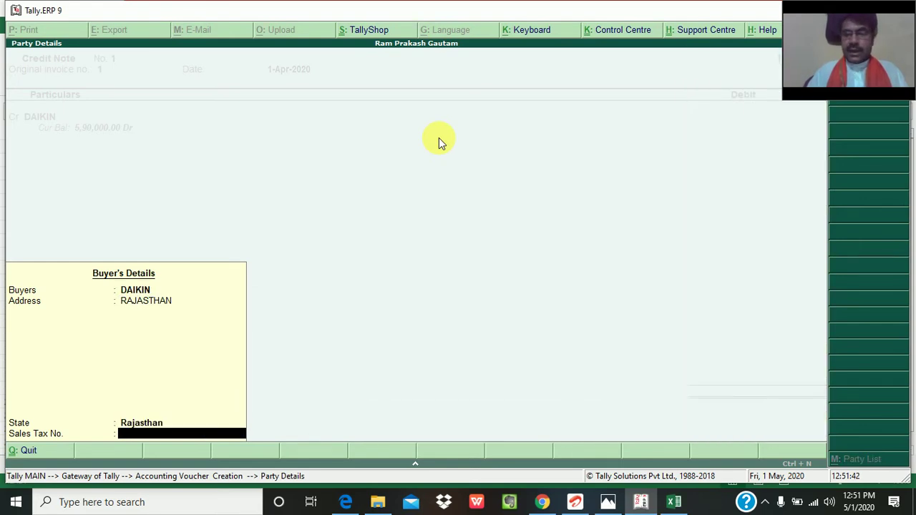
{"action": "key", "text": "Return"}
Step: Try to credit DAIKIN with 100000 against an existing reference, checking the total in the Excel workbook
{"action": "type", "text": "1,00,00"}
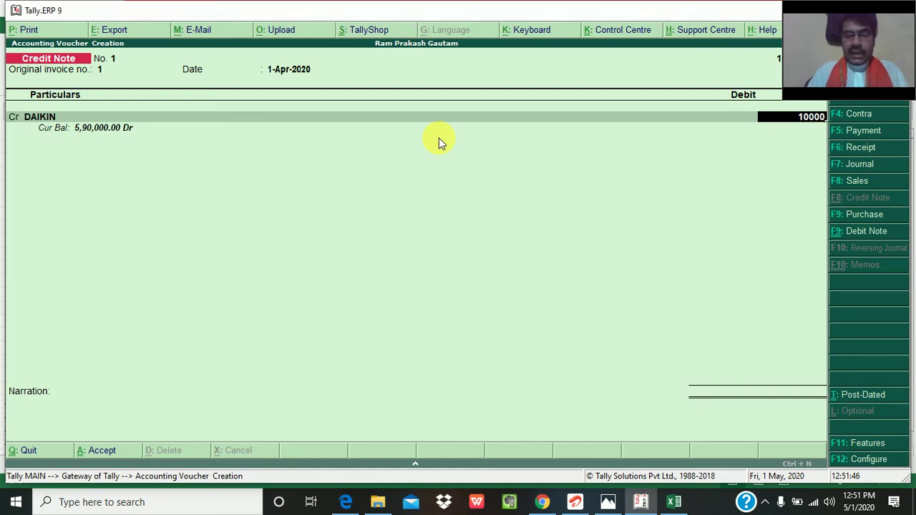
{"action": "type", "text": "0"}
{"action": "key", "text": "Return"}
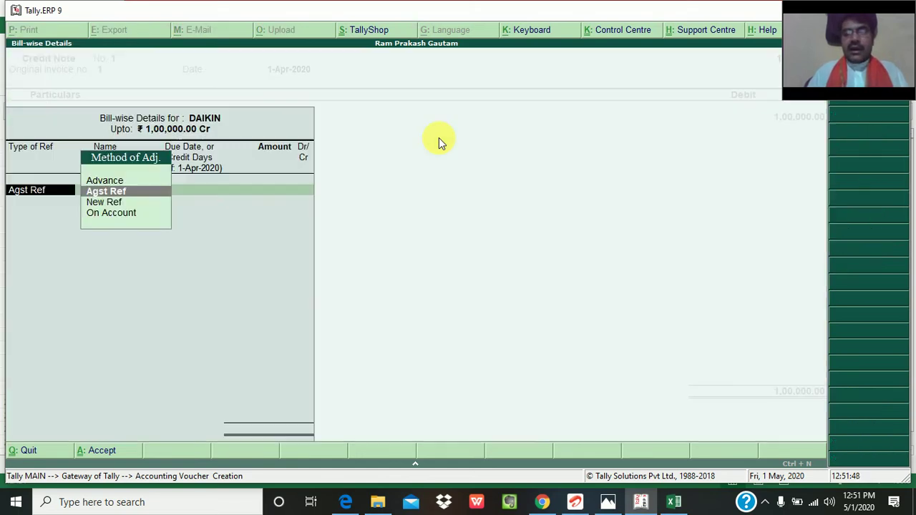
{"action": "key", "text": "Return"}
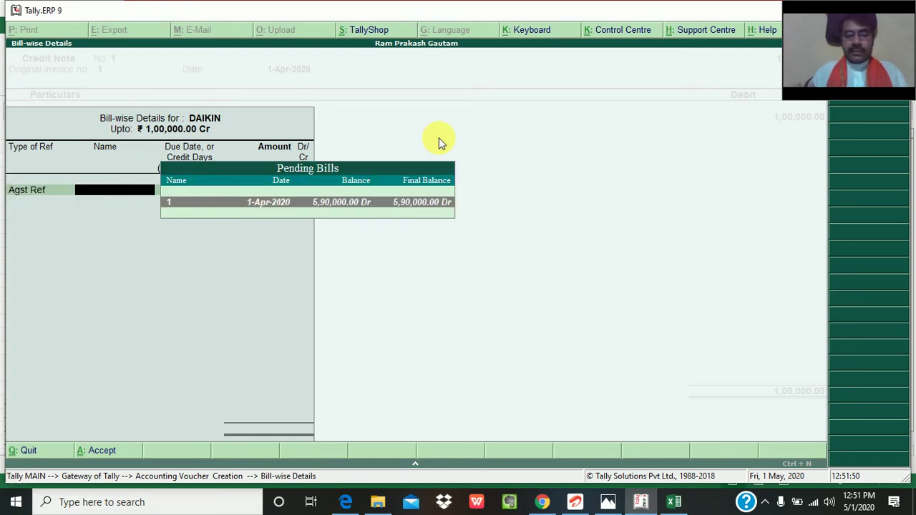
{"action": "key", "text": "alt+Tab"}
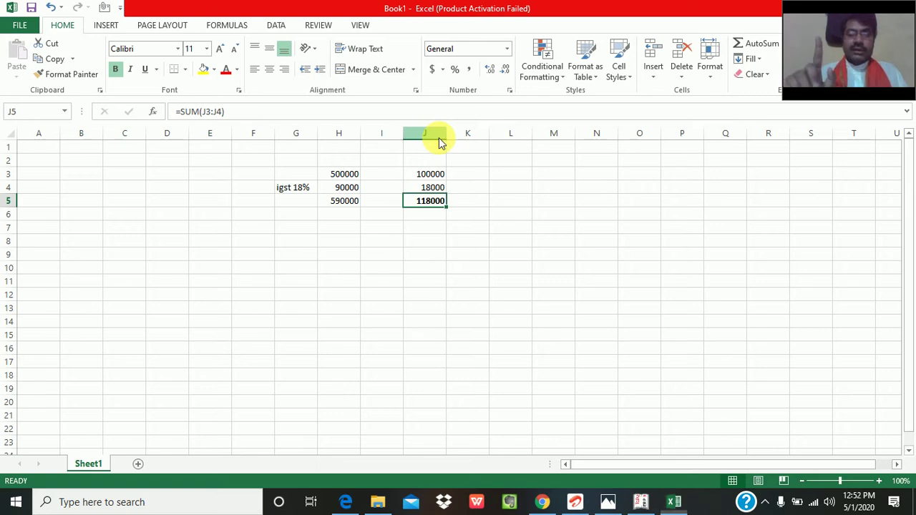
{"action": "key", "text": "alt+Tab"}
{"action": "key", "text": "Escape"}
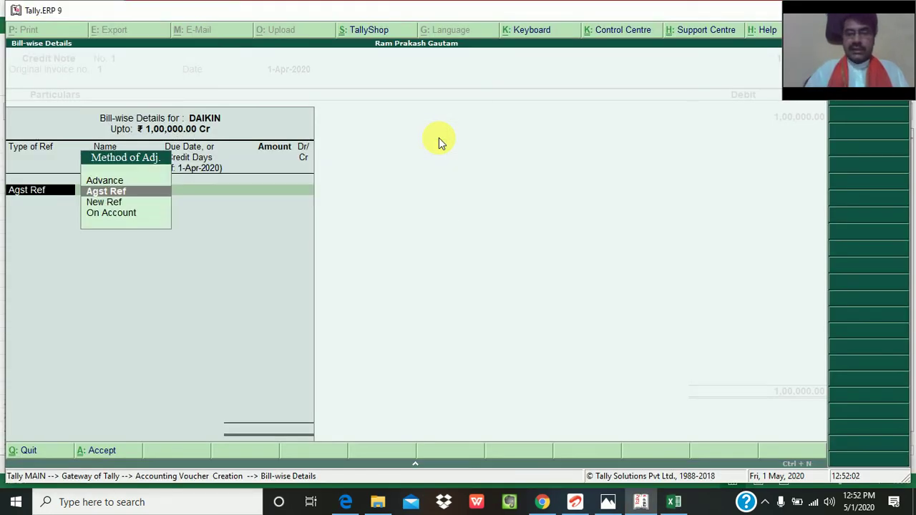
{"action": "key", "text": "Escape"}
Step: Set DAIKIN's credit amount to 1180000 and adjust it using Agst Ref against pending bill 1
{"action": "type", "text": "11"}
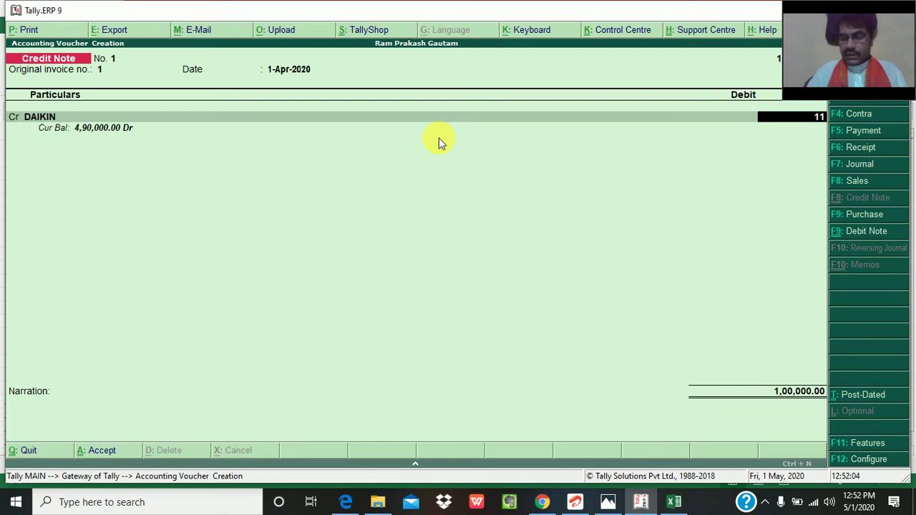
{"action": "type", "text": "80000"}
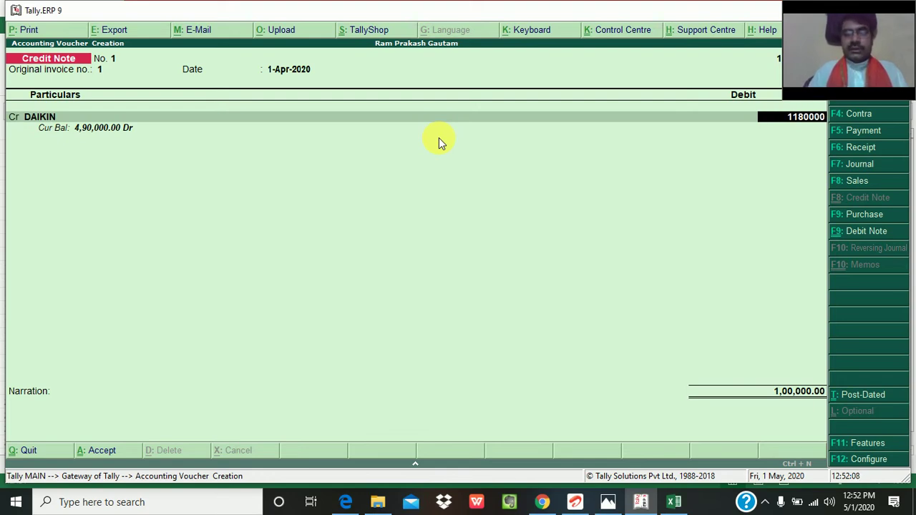
{"action": "key", "text": "Return"}
{"action": "key", "text": "Return"}
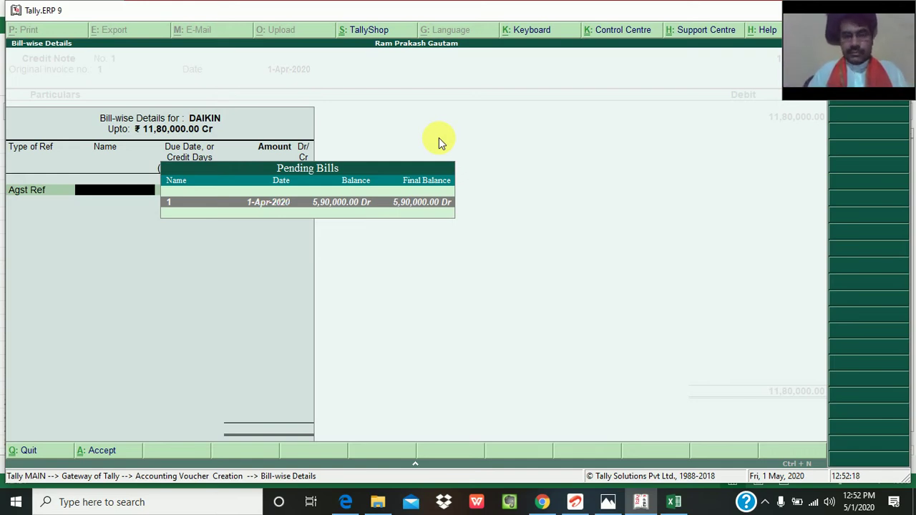
{"action": "key", "text": "Return"}
{"action": "key", "text": "Return"}
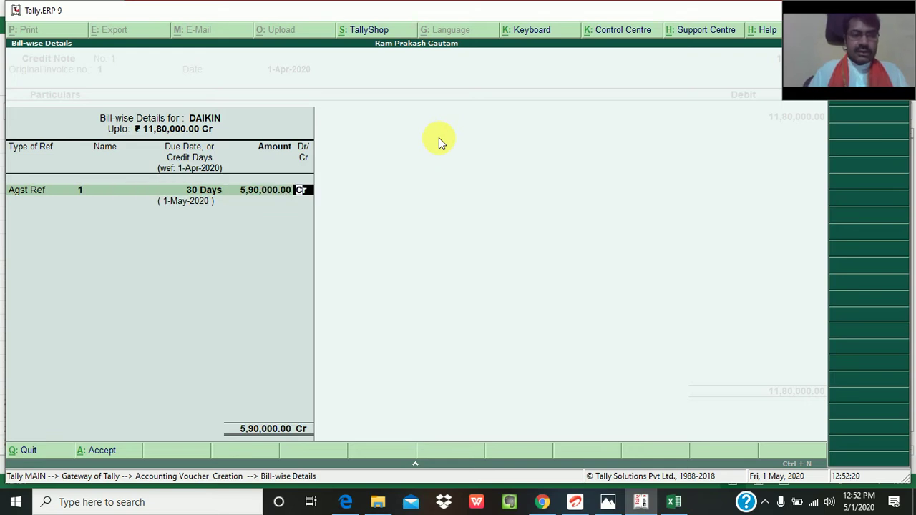
Step: Set the amount adjusted against bill 1 to 1180000 and accept the bill-wise details
{"action": "key", "text": "BackSpace"}
{"action": "type", "text": "11"}
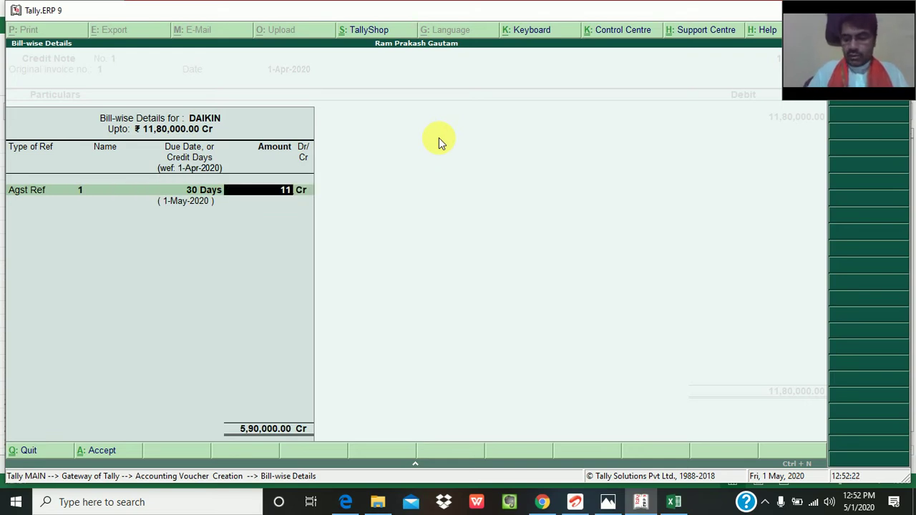
{"action": "type", "text": "8000"}
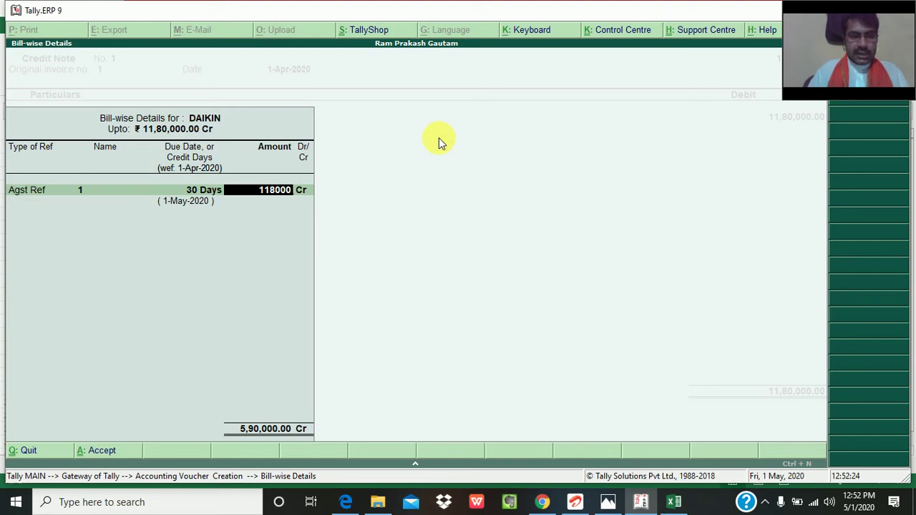
{"action": "type", "text": "0"}
{"action": "key", "text": "Return"}
{"action": "key", "text": "Return"}
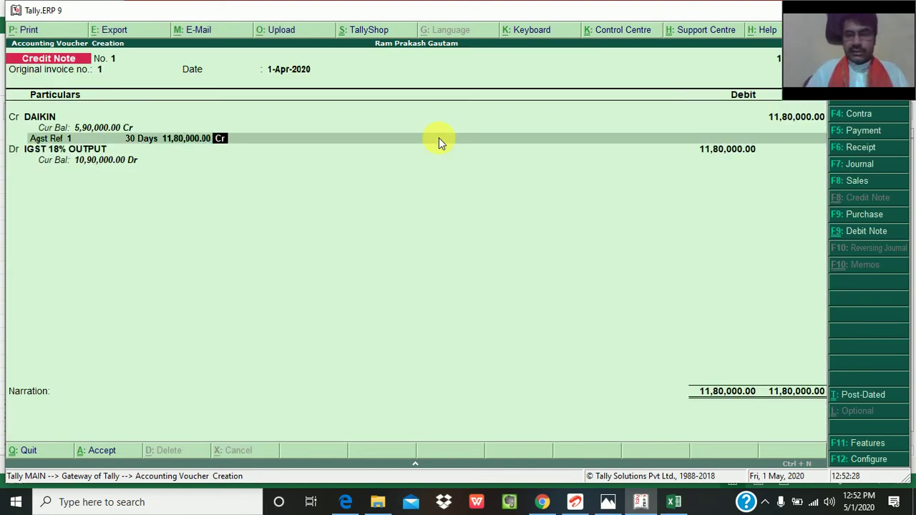
Step: Set the amount adjusted against DAIKIN's bill 1 to 118000
{"action": "key", "text": "BackSpace"}
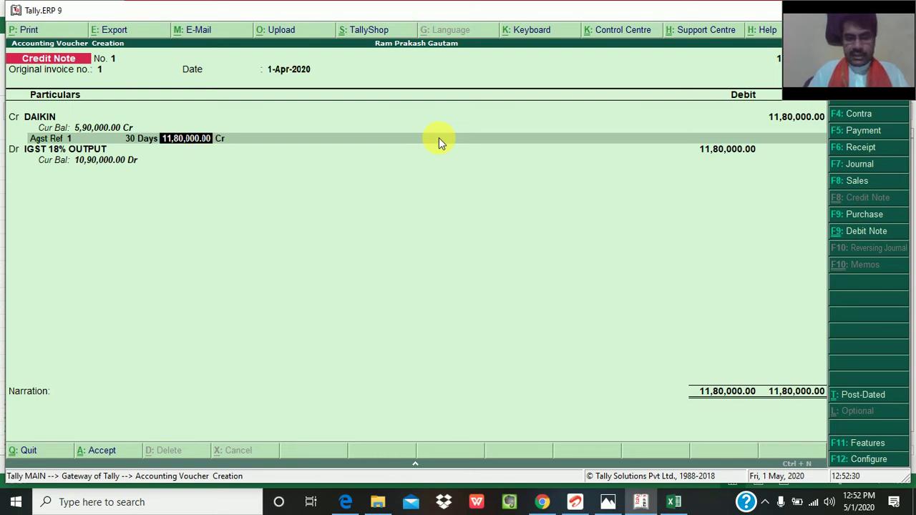
{"action": "type", "text": "1,18,000"}
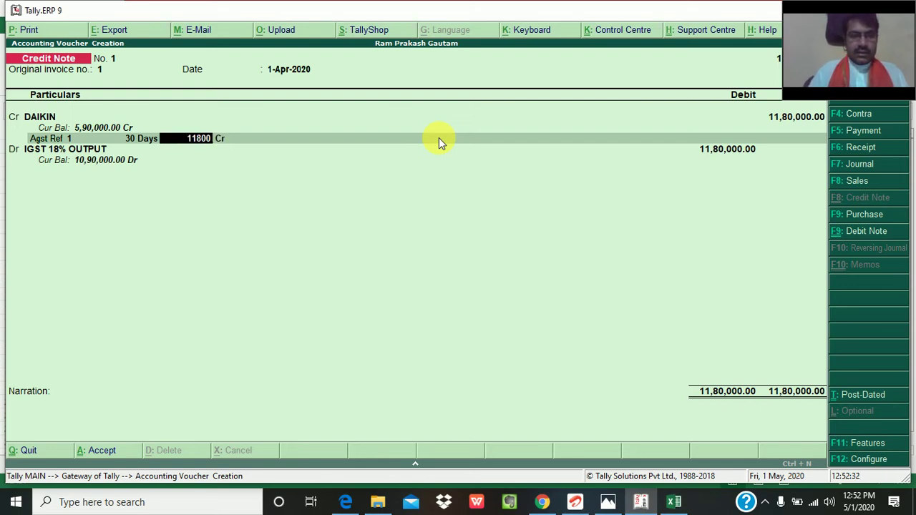
{"action": "key", "text": "Return"}
{"action": "key", "text": "Return"}
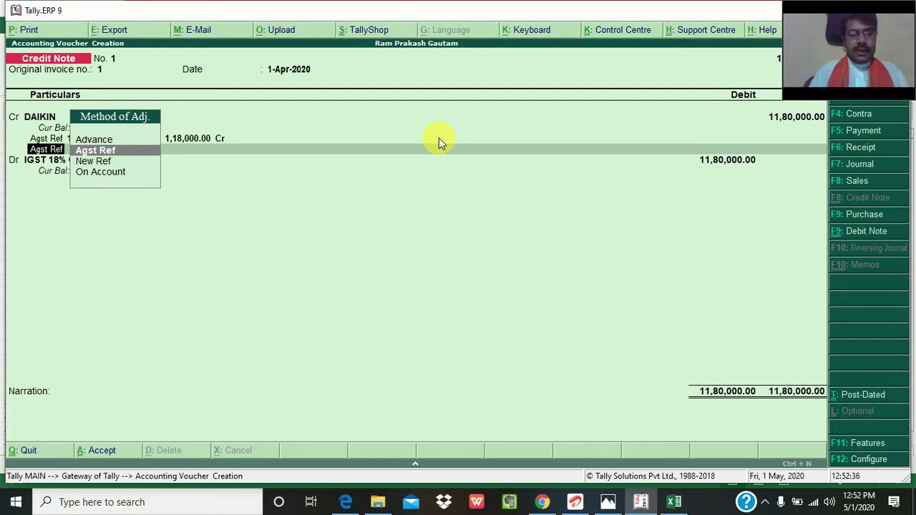
Step: Set DAIKIN's credit amount to 118000 and reconfirm its adjustment against bill 1
{"action": "key", "text": "BackSpace"}
{"action": "key", "text": "BackSpace"}
{"action": "key", "text": "BackSpace"}
{"action": "key", "text": "BackSpace"}
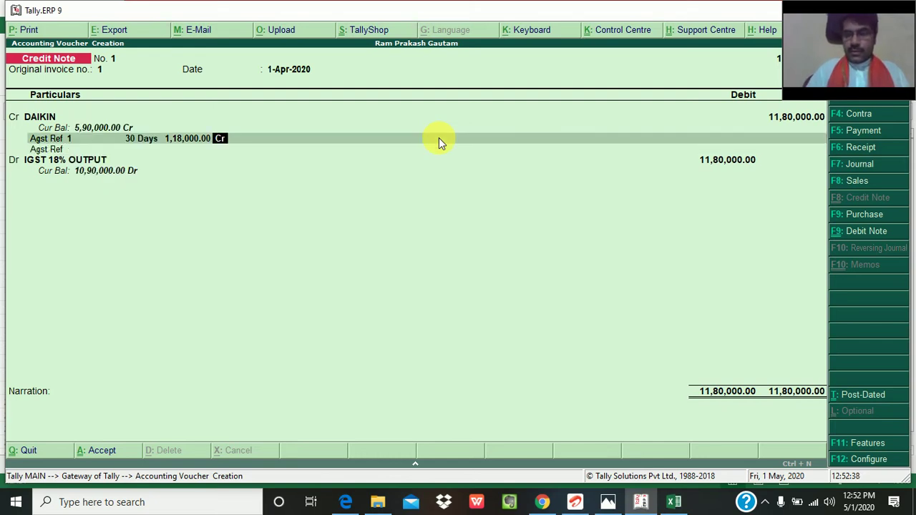
{"action": "key", "text": "BackSpace"}
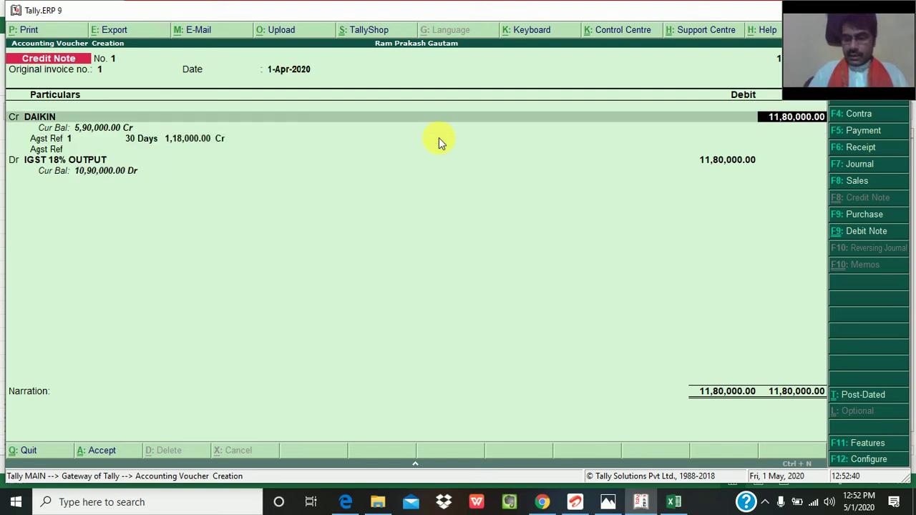
{"action": "type", "text": "118000"}
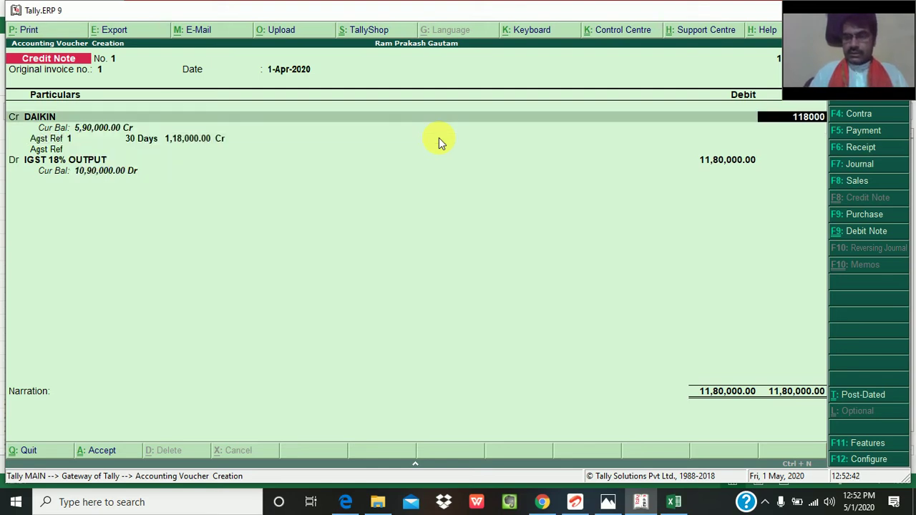
{"action": "key", "text": "Return"}
{"action": "key", "text": "Return"}
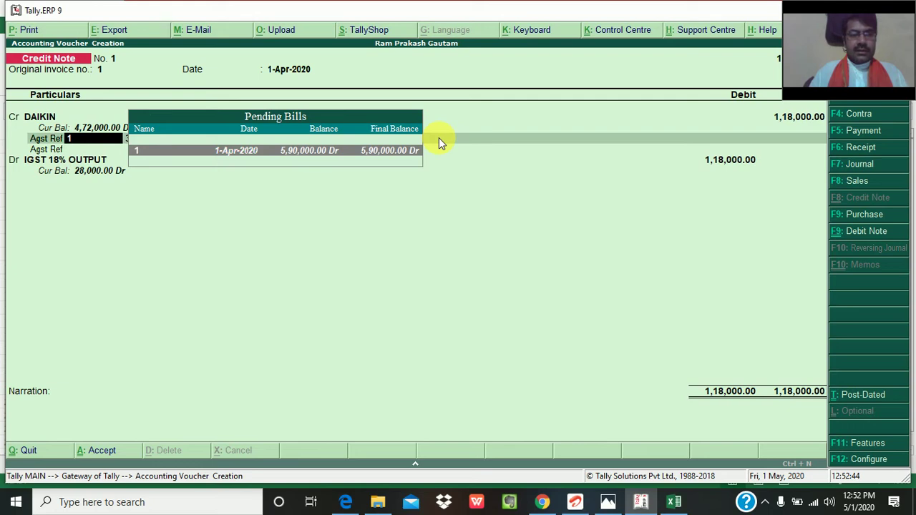
{"action": "key", "text": "Return"}
{"action": "key", "text": "Return"}
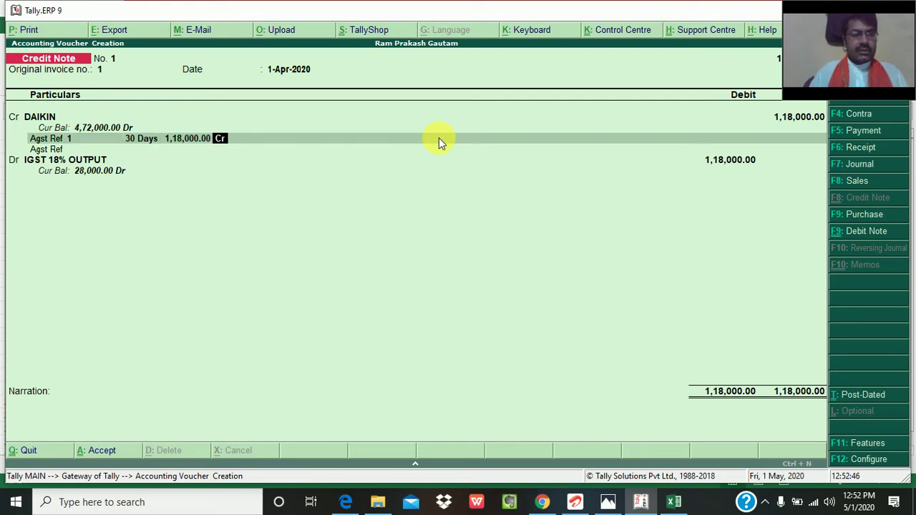
{"action": "key", "text": "Return"}
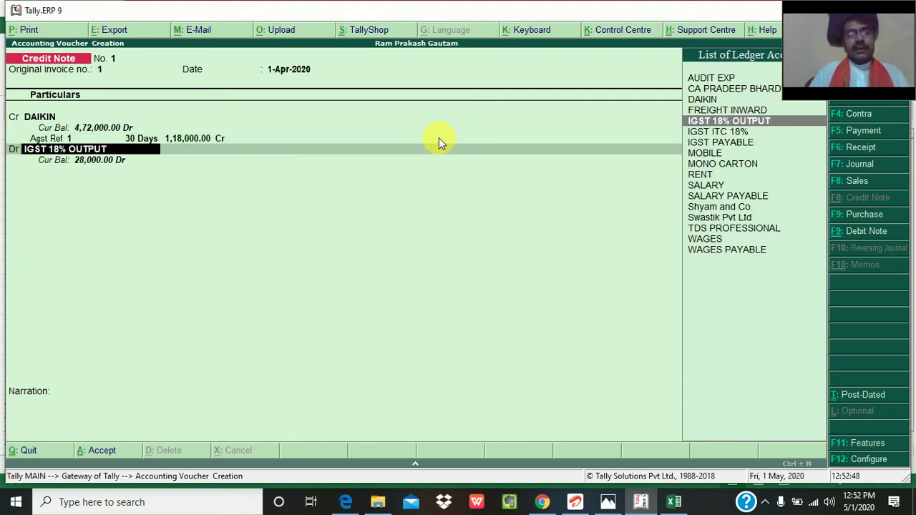
Step: Debit the MONO CARTON ledger with 100000 in the credit note
{"action": "type", "text": "Mon"}
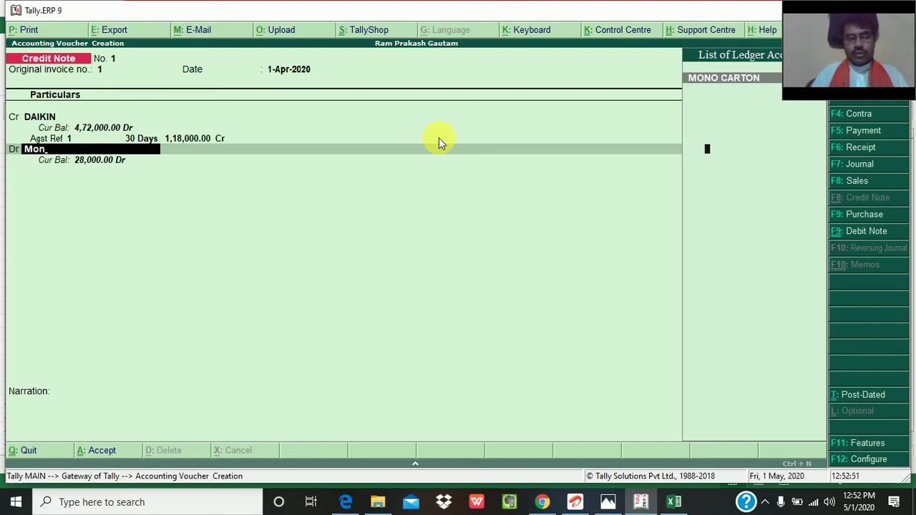
{"action": "key", "text": "Return"}
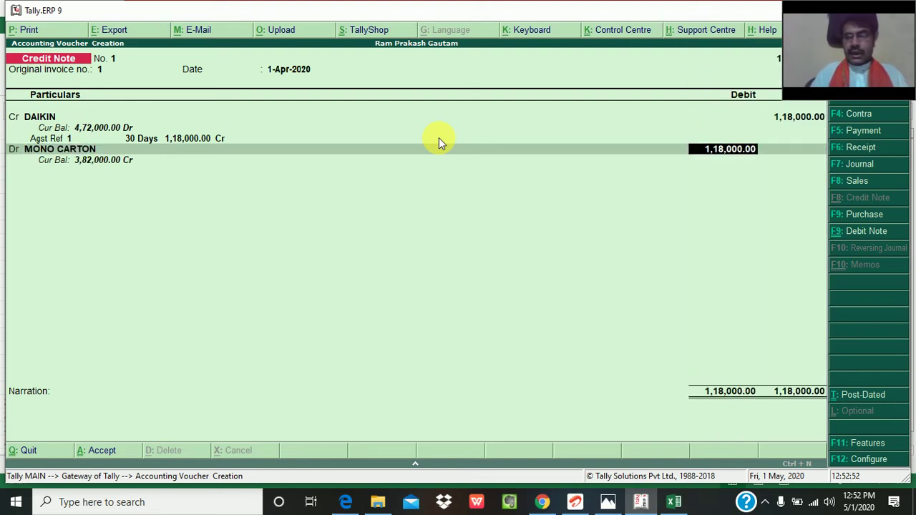
{"action": "type", "text": "1"}
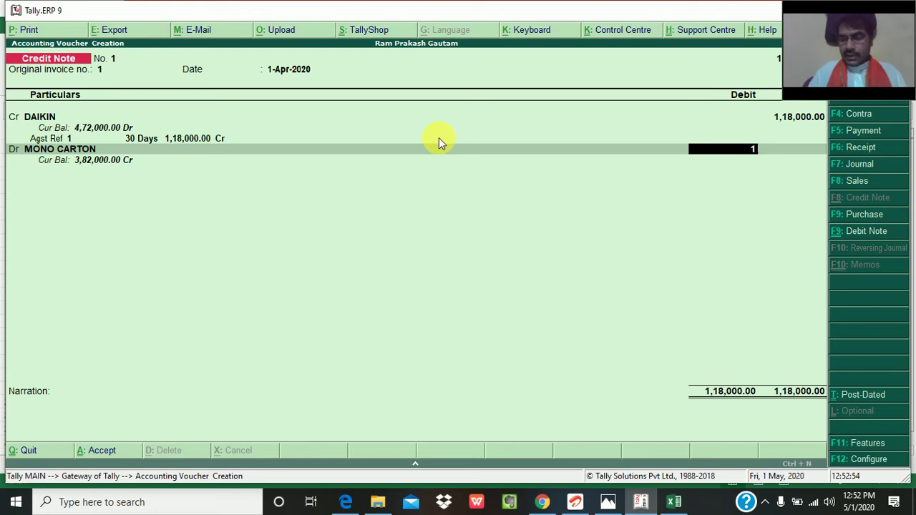
{"action": "type", "text": "00000"}
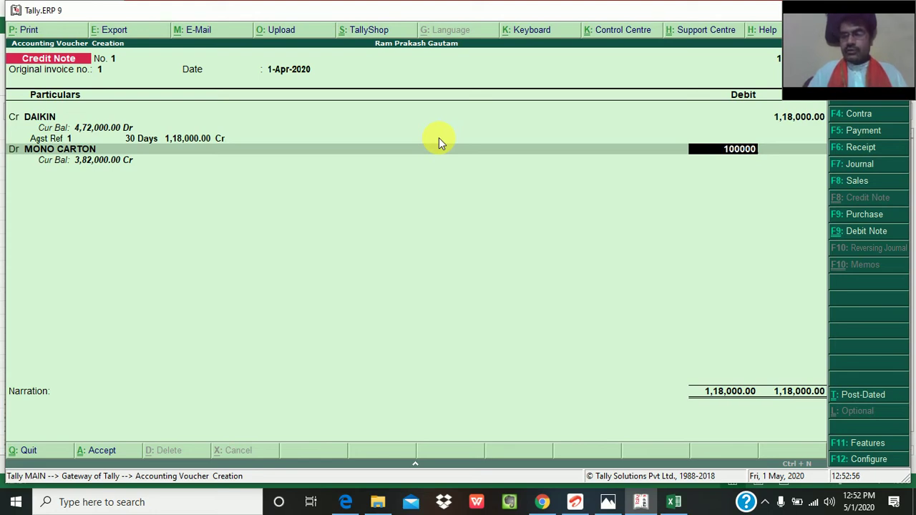
{"action": "key", "text": "Return"}
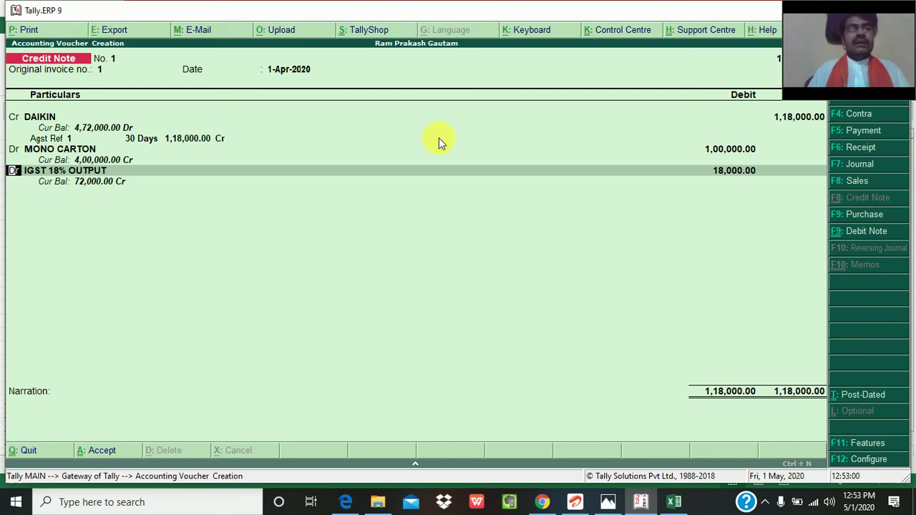
Step: Debit IGST 18% OUTPUT with 18000 in the credit note
{"action": "key", "text": "Return"}
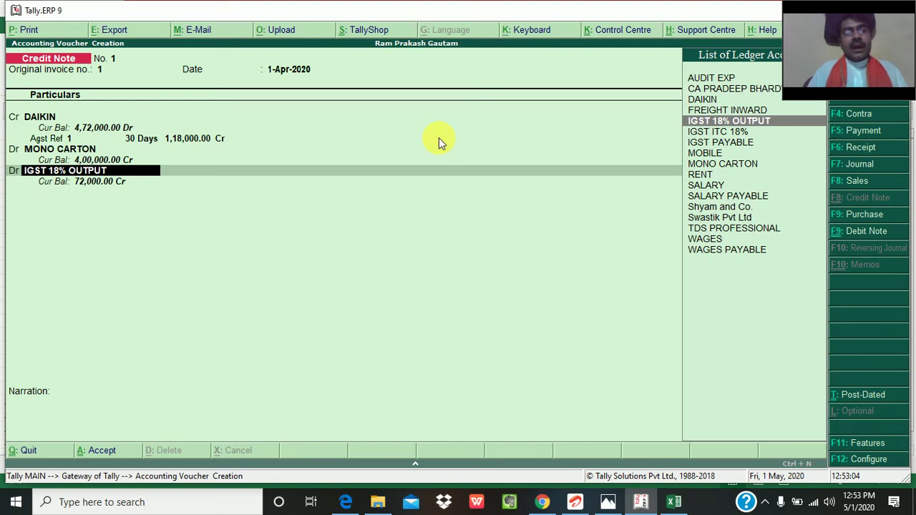
{"action": "key", "text": "Return"}
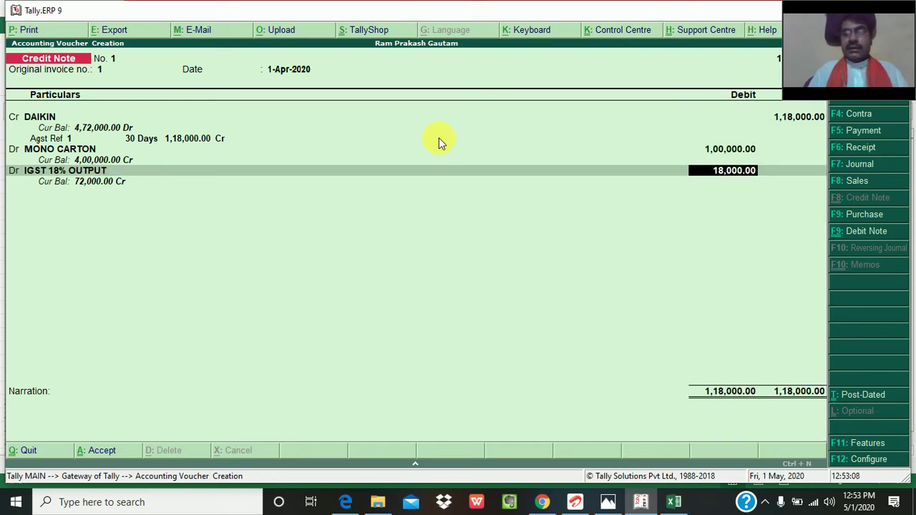
{"action": "key", "text": "Return"}
Step: Enter a narration starting "being cr note" followed by dots and save the credit note
{"action": "type", "text": "being"}
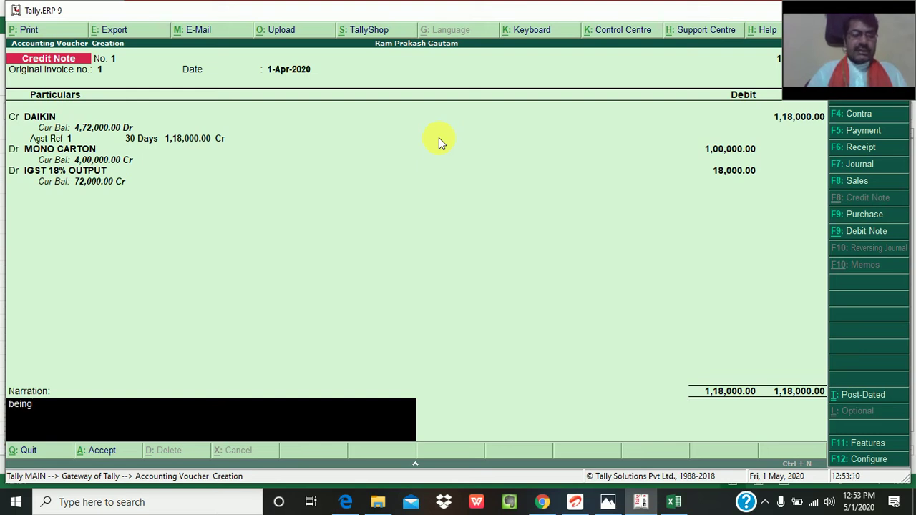
{"action": "type", "text": " cr"}
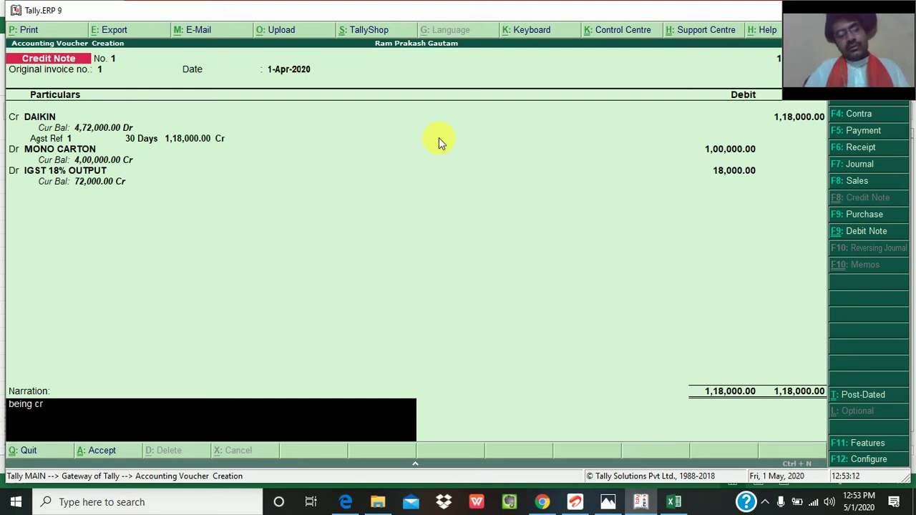
{"action": "type", "text": " not"}
{"action": "type", "text": "e........"}
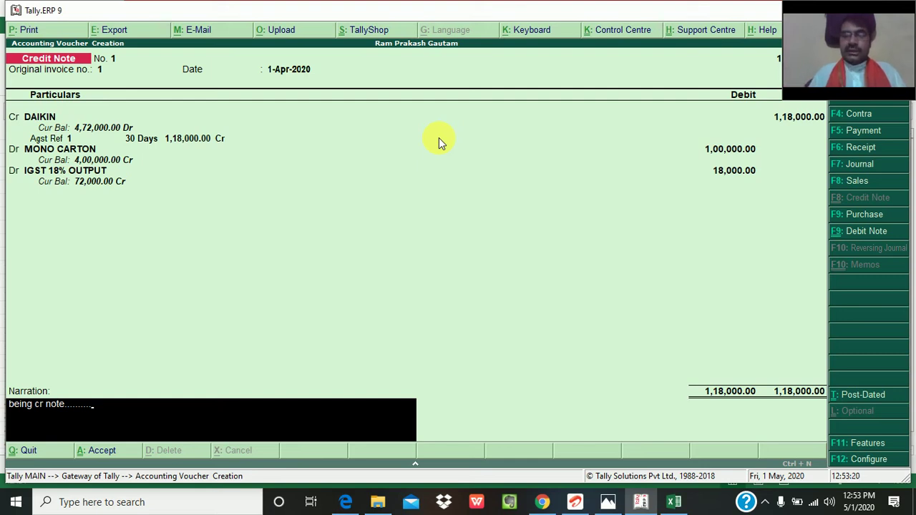
{"action": "key", "text": "Return"}
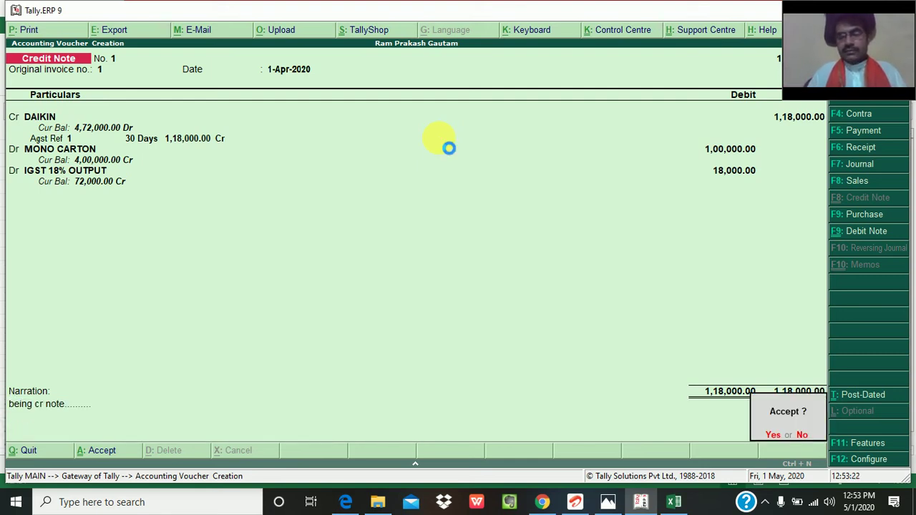
{"action": "key", "text": "Return"}
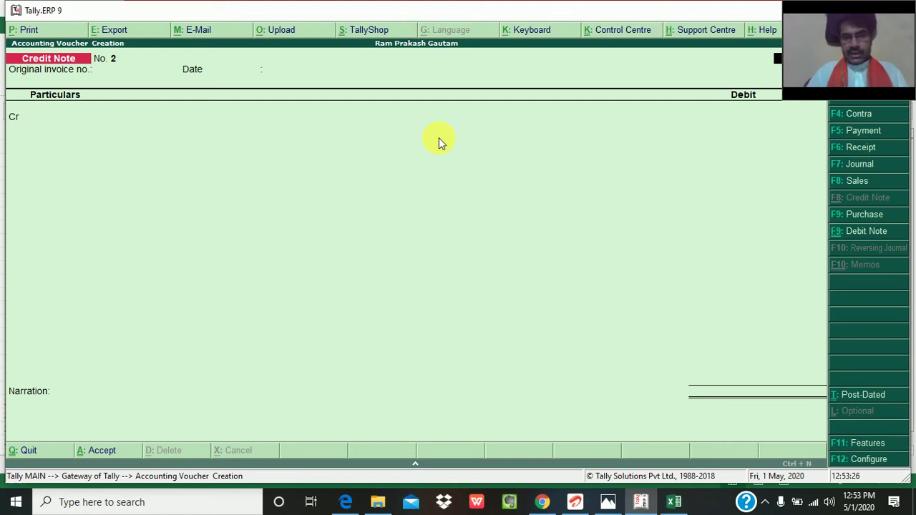
Step: Leave voucher entry and open DAIKIN's ledger from the account books to review its vouchers
{"action": "key", "text": "Escape"}
{"action": "key", "text": "Return"}
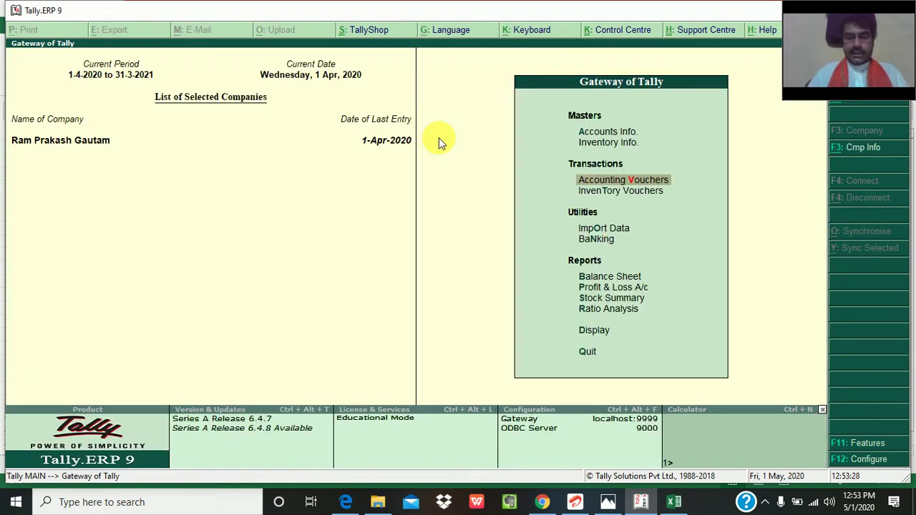
{"action": "type", "text": "dalD"}
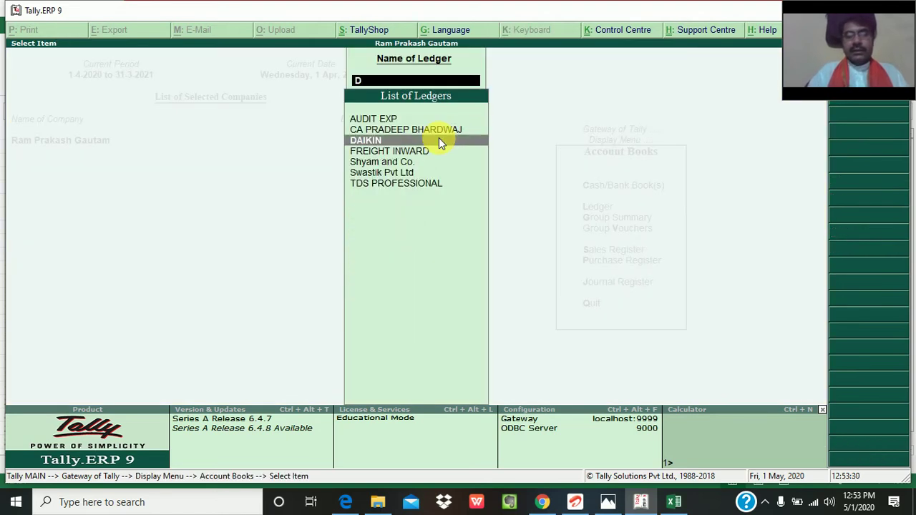
{"action": "type", "text": "ai"}
{"action": "key", "text": "Return"}
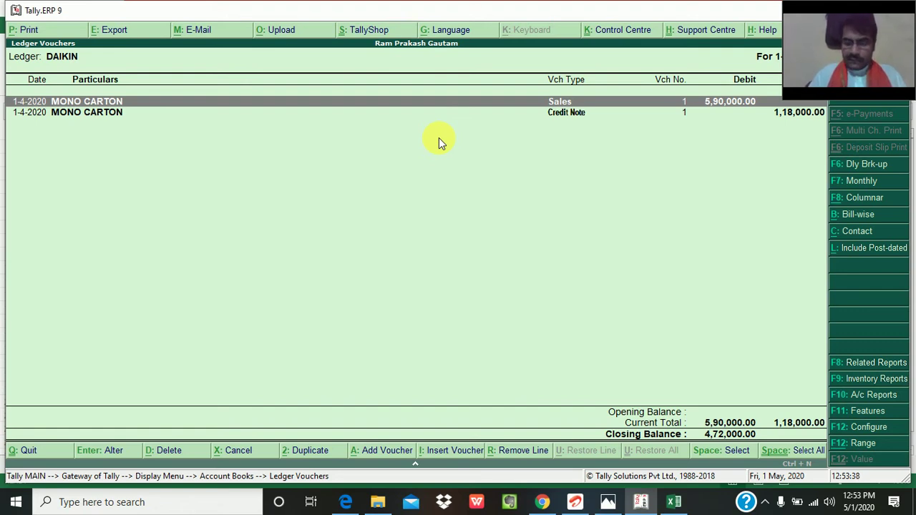
Step: Add a voucher from DAIKIN's ledger and set its type to Receipt
{"action": "key", "text": "Down"}
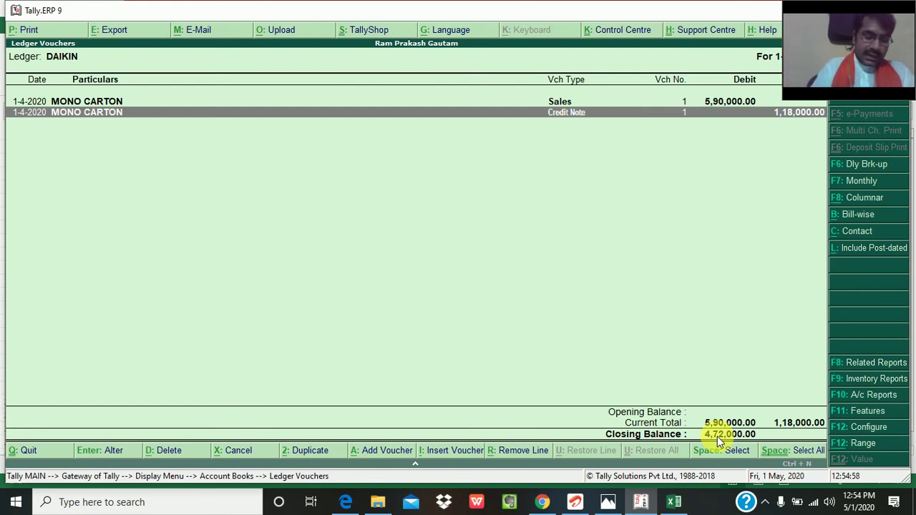
{"action": "key", "text": "alt+a"}
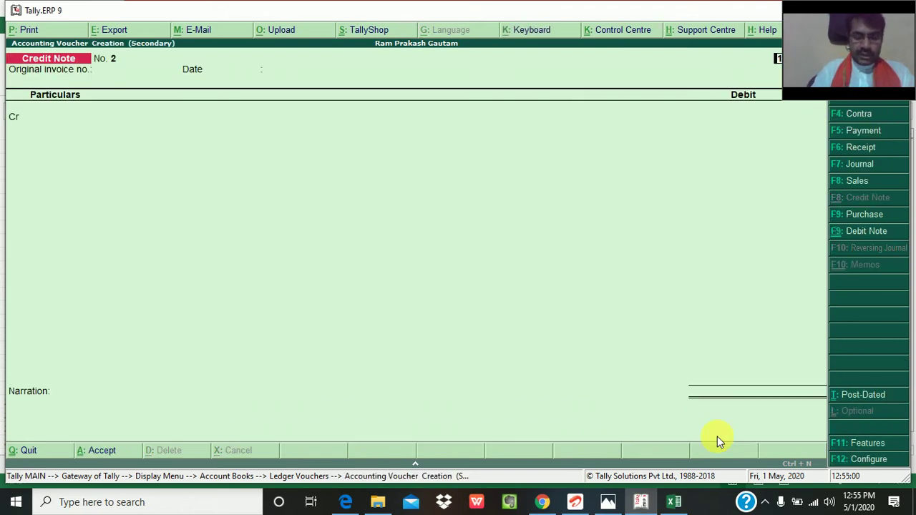
{"action": "key", "text": "F6"}
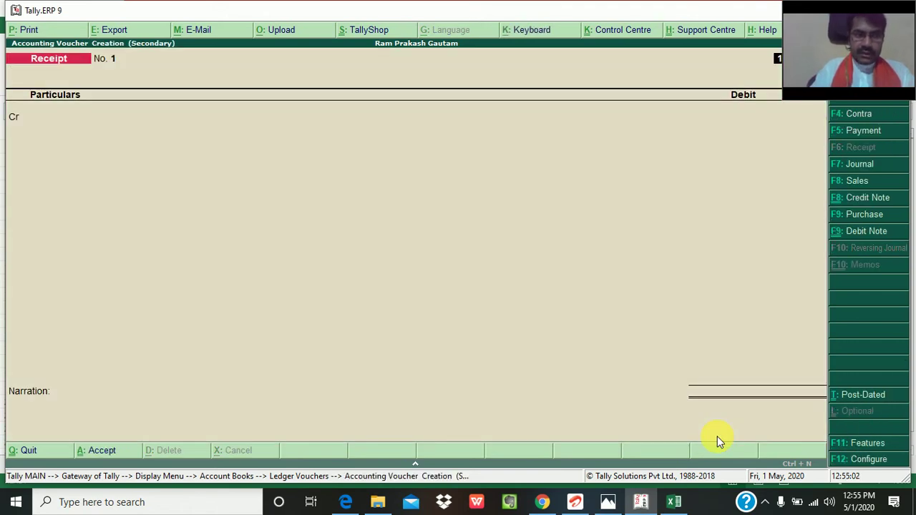
{"action": "key", "text": "F7"}
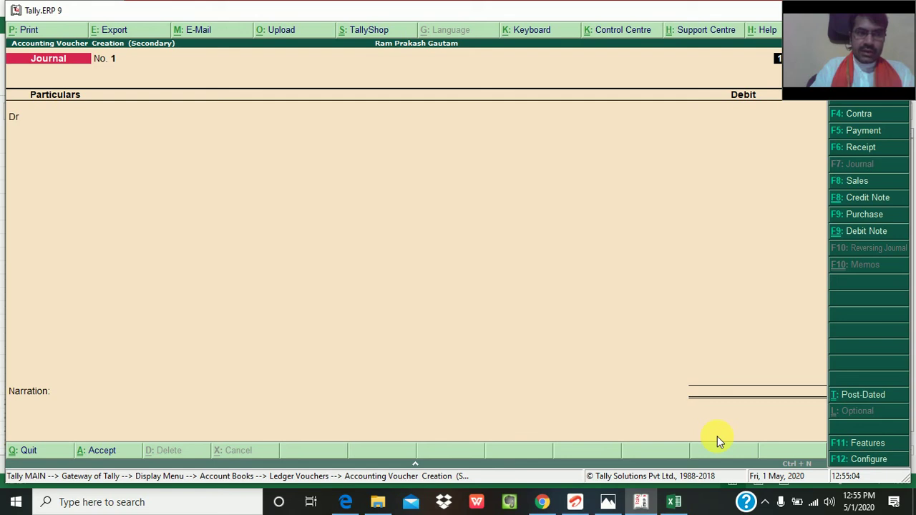
{"action": "key", "text": "F5"}
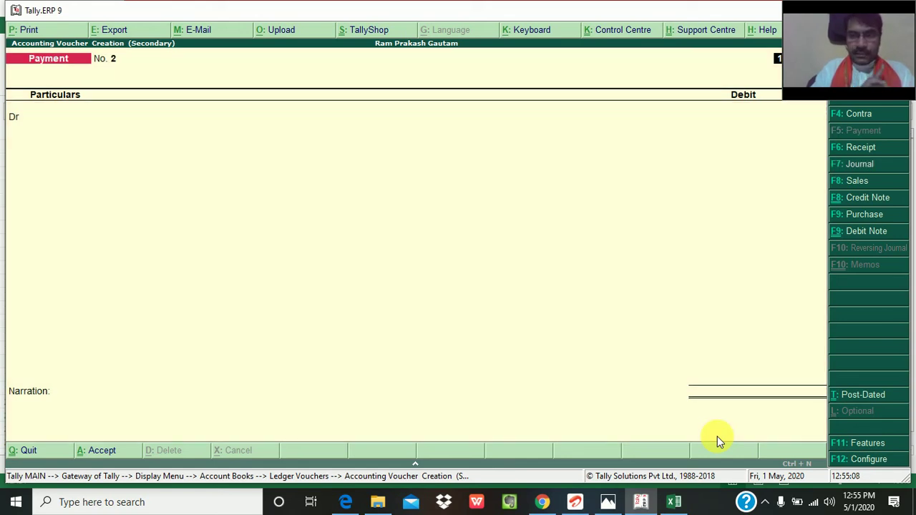
{"action": "key", "text": "F6"}
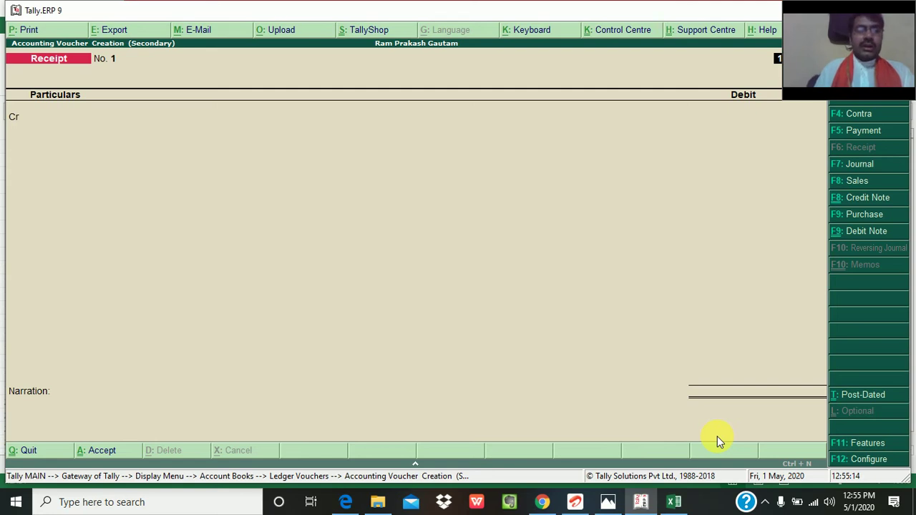
Step: Credit DAIKIN with 472000, adjusting the full amount by Agst Ref against pending bill 1
{"action": "key", "text": "Return"}
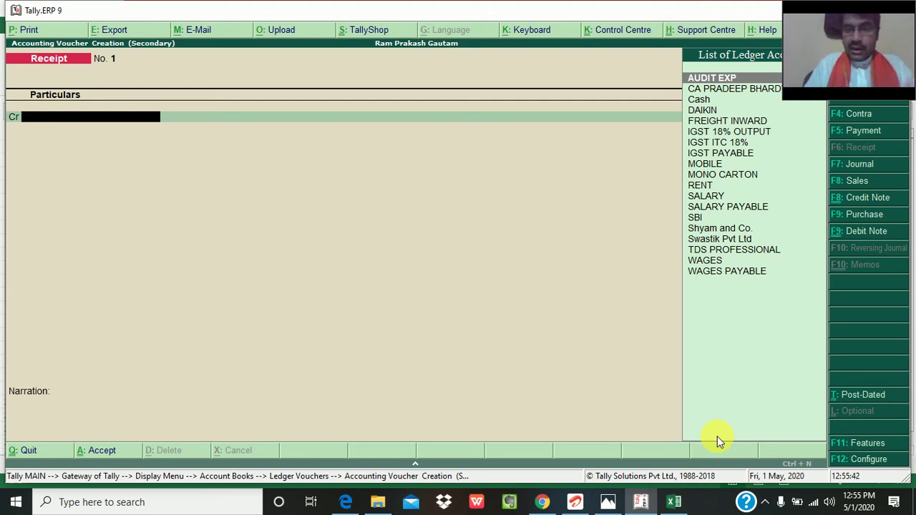
{"action": "type", "text": "Dai"}
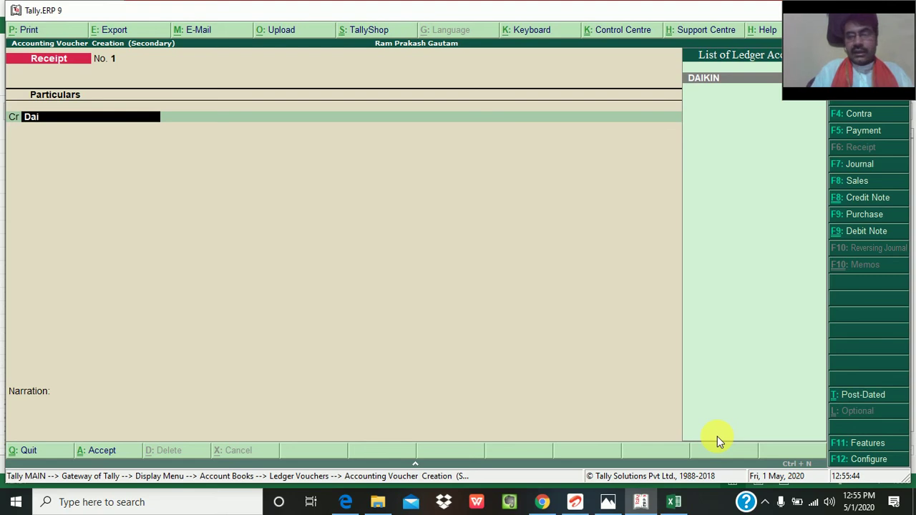
{"action": "key", "text": "Return"}
{"action": "key", "text": "Return"}
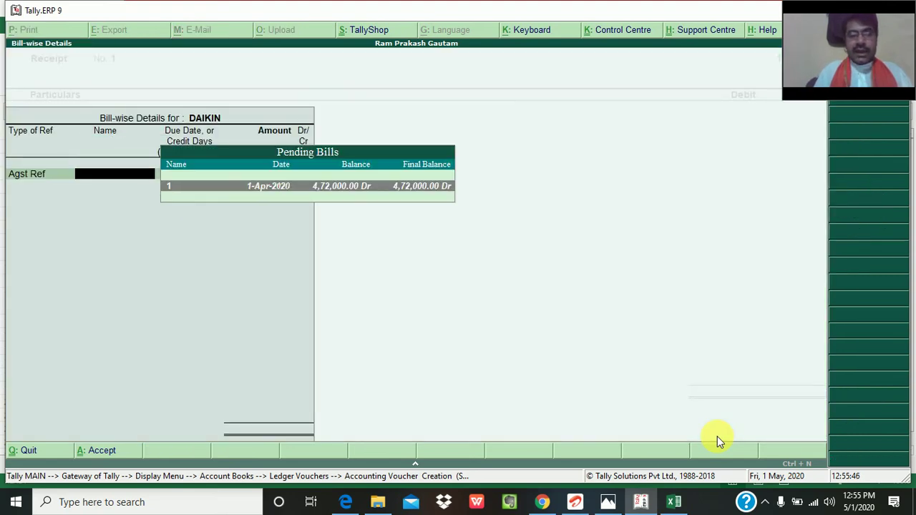
{"action": "key", "text": "Return"}
{"action": "key", "text": "Return"}
{"action": "key", "text": "Return"}
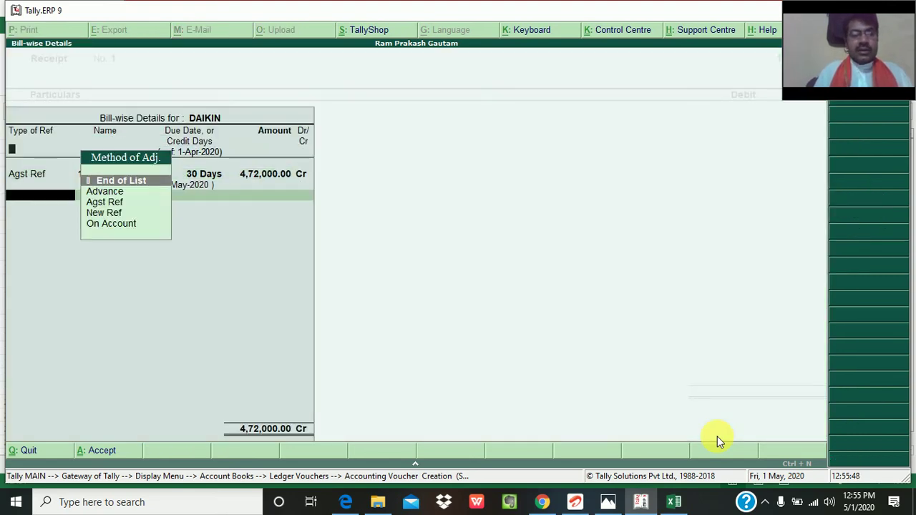
{"action": "key", "text": "Return"}
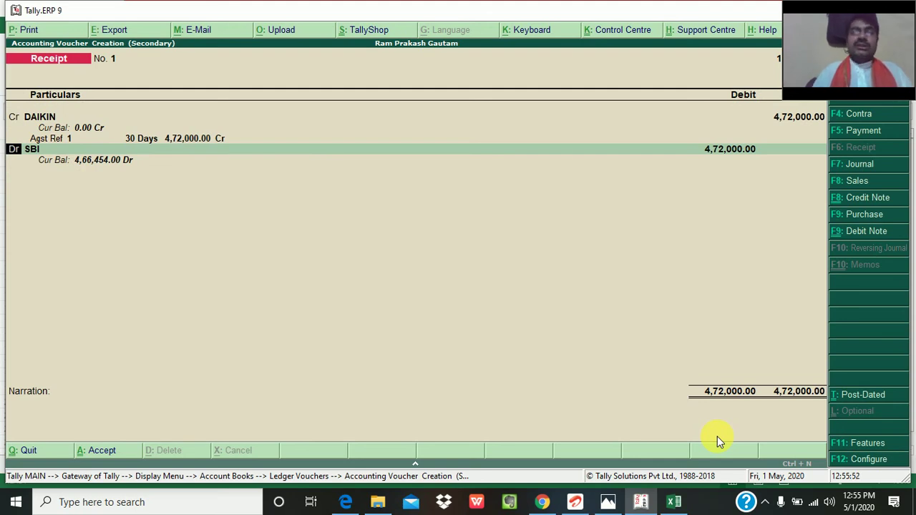
Step: Debit SBI with 472000 and accept the bank allocation as Cheque/DD dated 1-Apr-2020
{"action": "key", "text": "Return"}
{"action": "key", "text": "Return"}
{"action": "key", "text": "Return"}
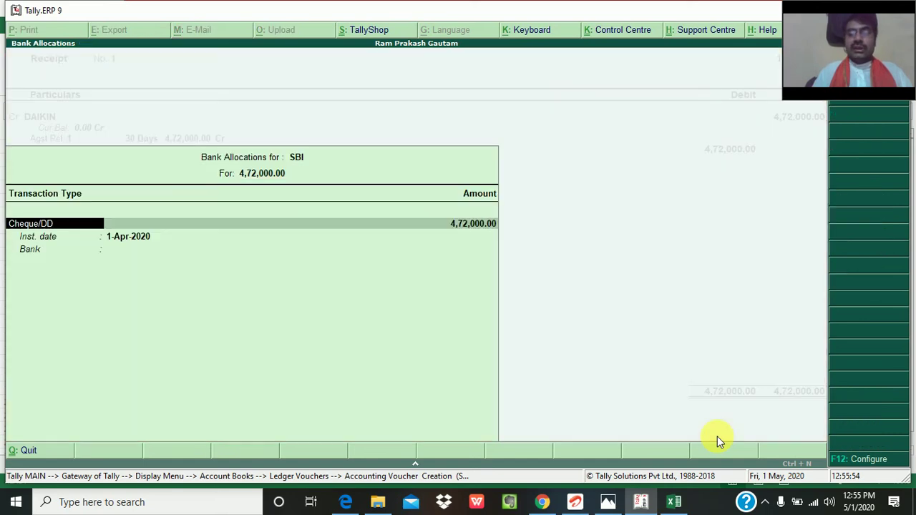
{"action": "key", "text": "Return"}
{"action": "key", "text": "Return"}
{"action": "key", "text": "Return"}
{"action": "key", "text": "Return"}
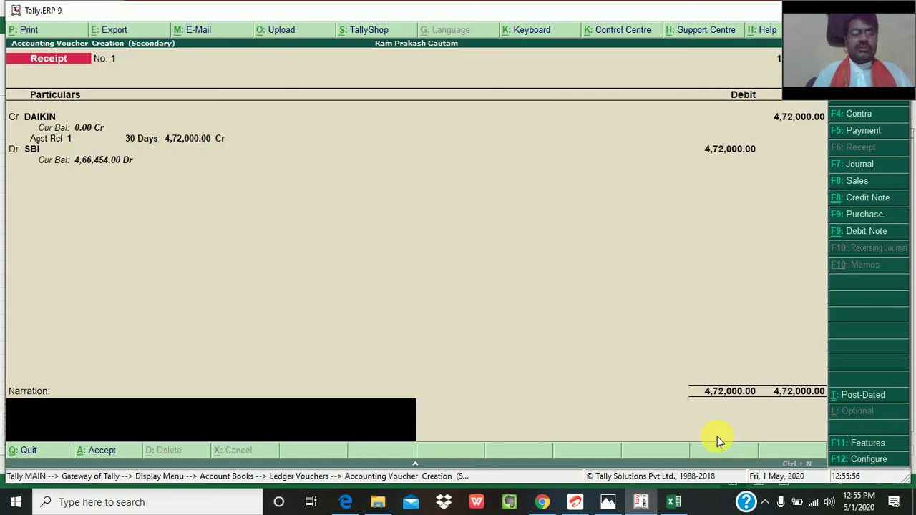
Step: Enter the receipt narration "being ch. no..dtd........" and save the voucher to DAIKIN's ledger
{"action": "type", "text": "being"}
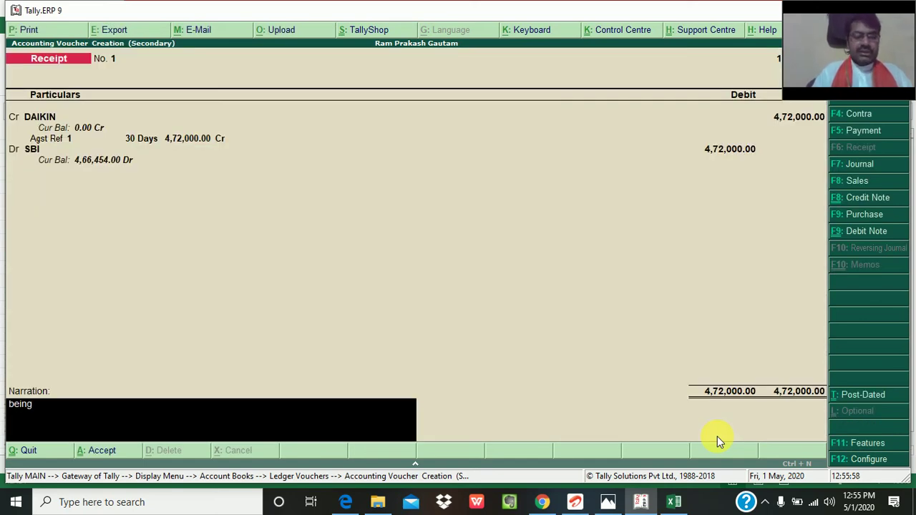
{"action": "type", "text": " ch. no..ddt"}
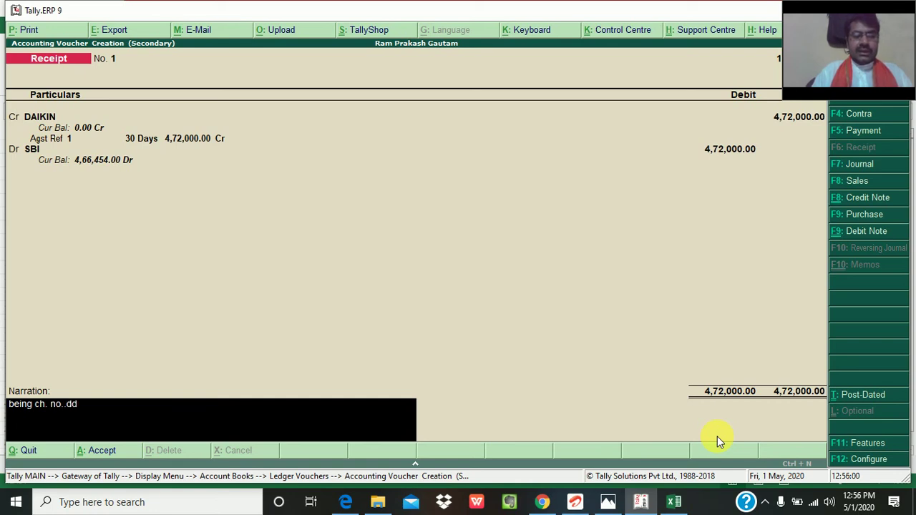
{"action": "key", "text": "BackSpace"}
{"action": "key", "text": "BackSpace"}
{"action": "type", "text": "td......."}
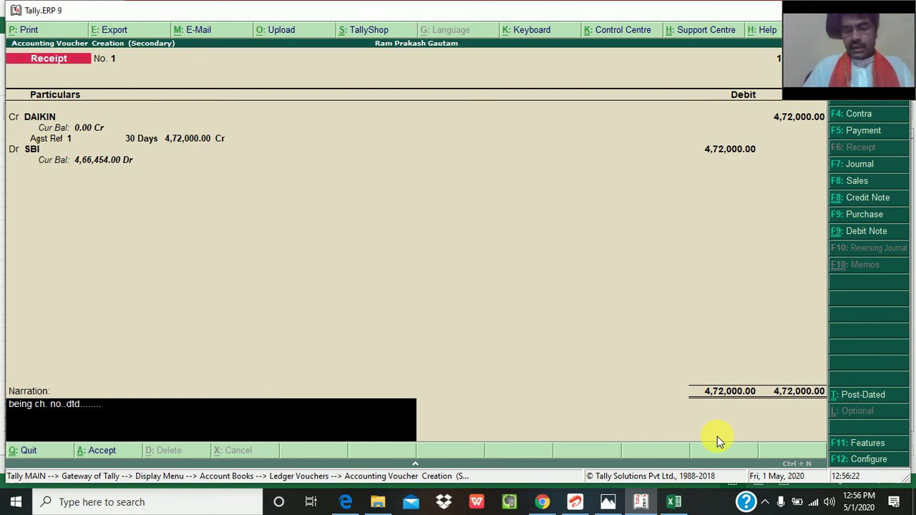
{"action": "key", "text": "Return"}
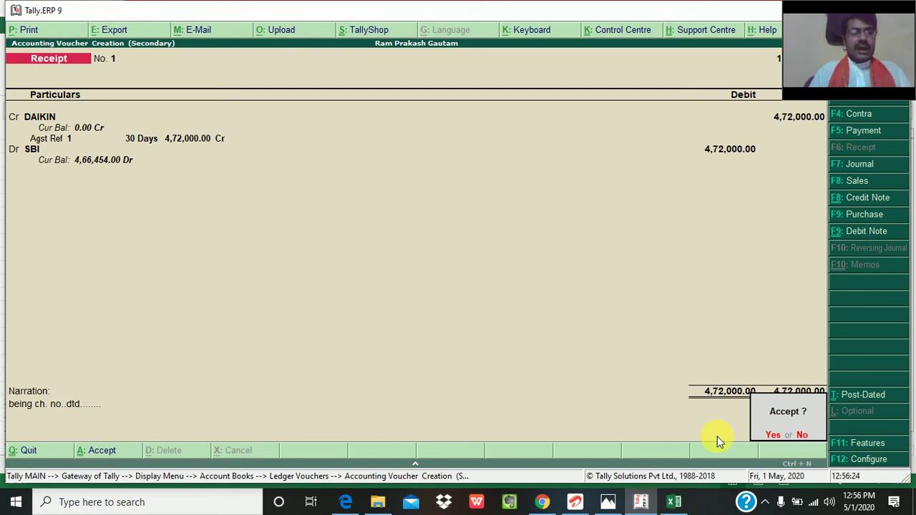
{"action": "key", "text": "Return"}
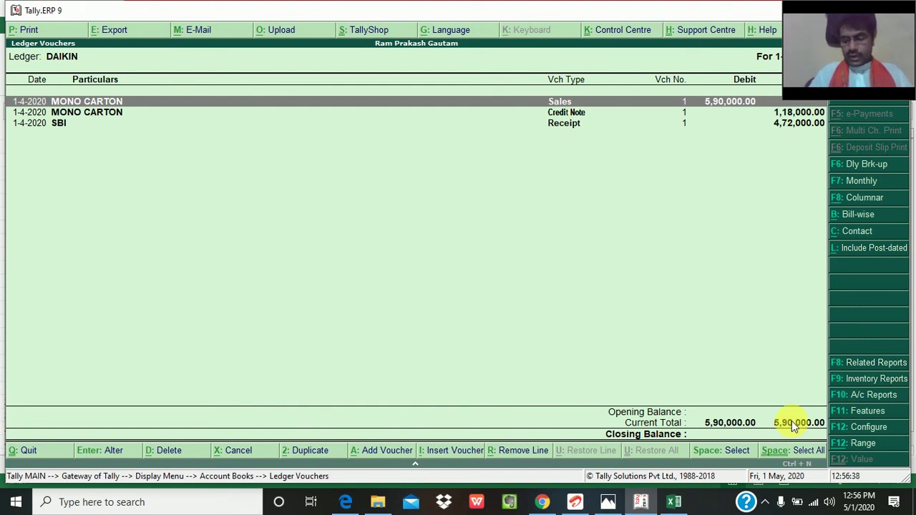
{"action": "key", "text": "Down"}
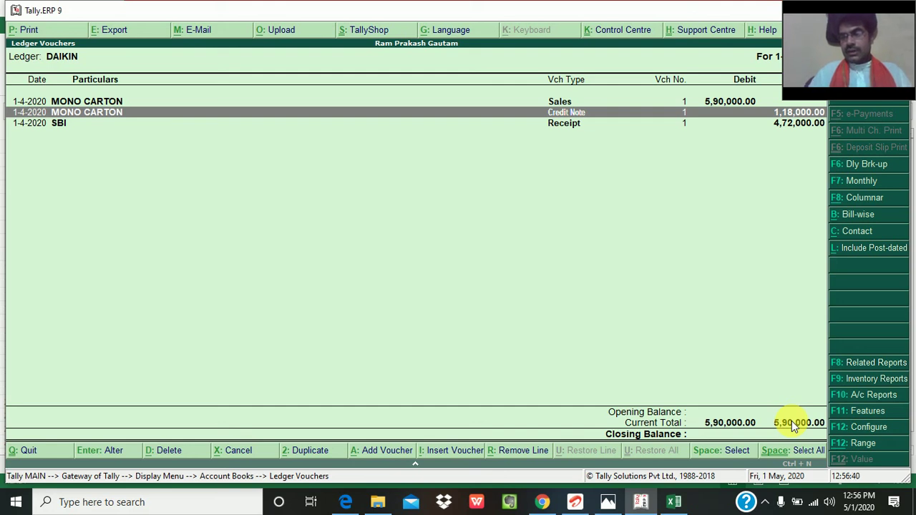